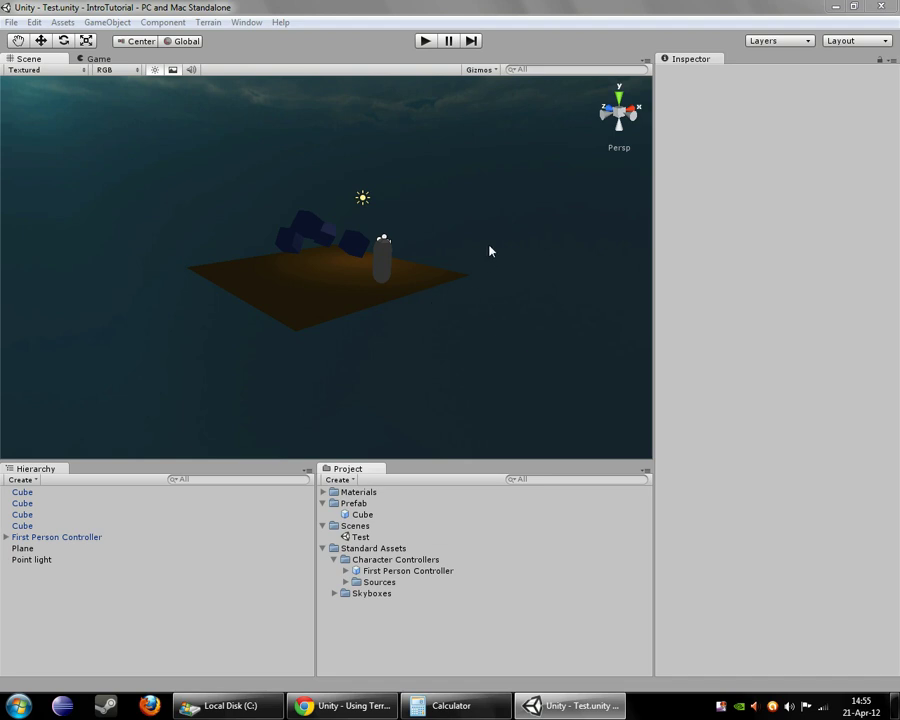
# Delete the ground Plane so the cubes, controller and point light float without a floor.
pyautogui.moveTo(538, 257); pyautogui.dragTo(493, 286, button='right')
pyautogui.moveTo(493, 286)
pyautogui.mouseDown(button='middle')
pyautogui.moveTo(498, 275)
pyautogui.moveTo(480, 293)
pyautogui.mouseUp(button='middle')
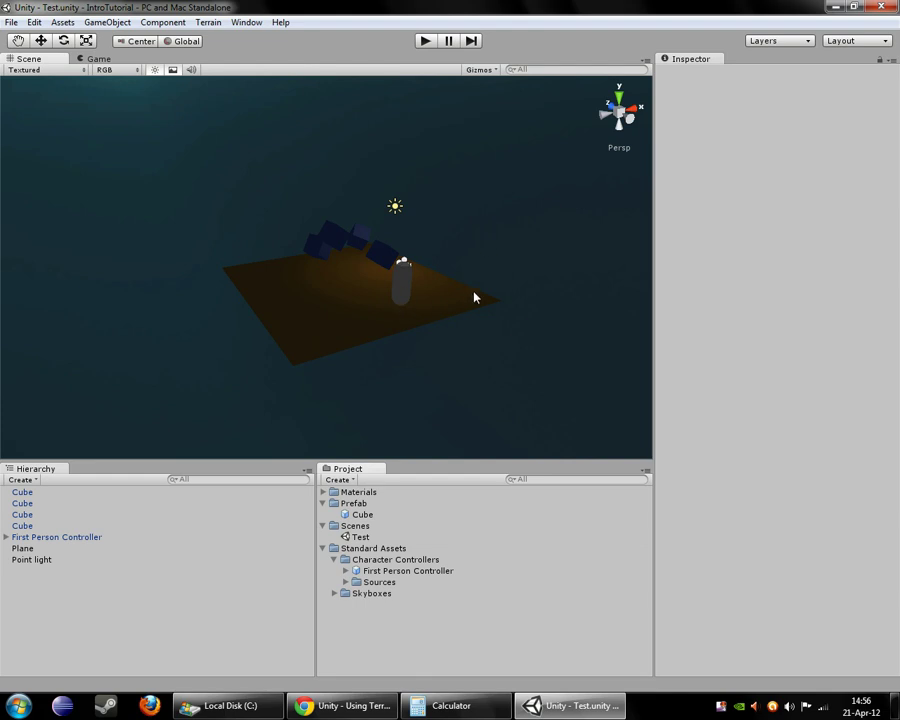
pyautogui.keyDown('alt'); pyautogui.moveTo(536, 274); pyautogui.dragTo(432, 295); pyautogui.keyUp('alt')
pyautogui.keyDown('alt'); pyautogui.moveTo(360, 341); pyautogui.dragTo(338, 364); pyautogui.keyUp('alt')
pyautogui.click(378, 313)
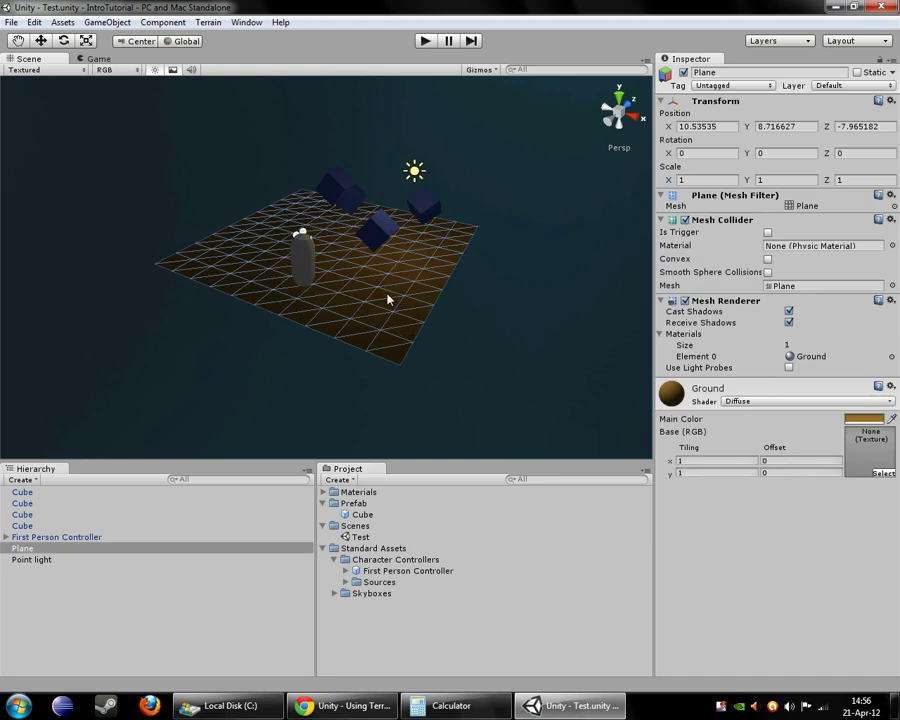
pyautogui.press('Delete')
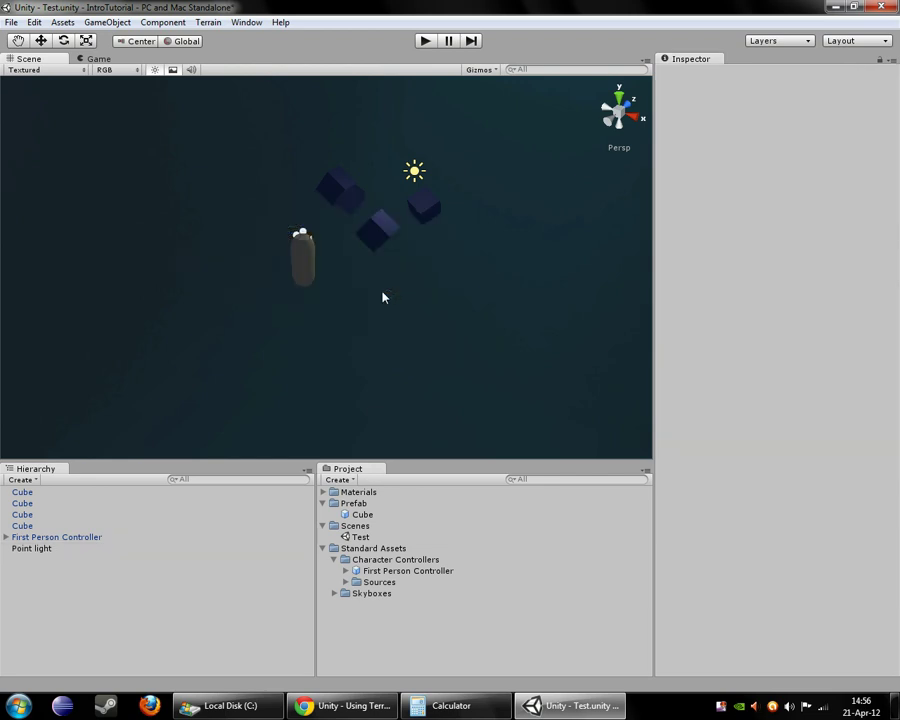
pyautogui.moveTo(334, 321); pyautogui.dragTo(365, 292, button='right')
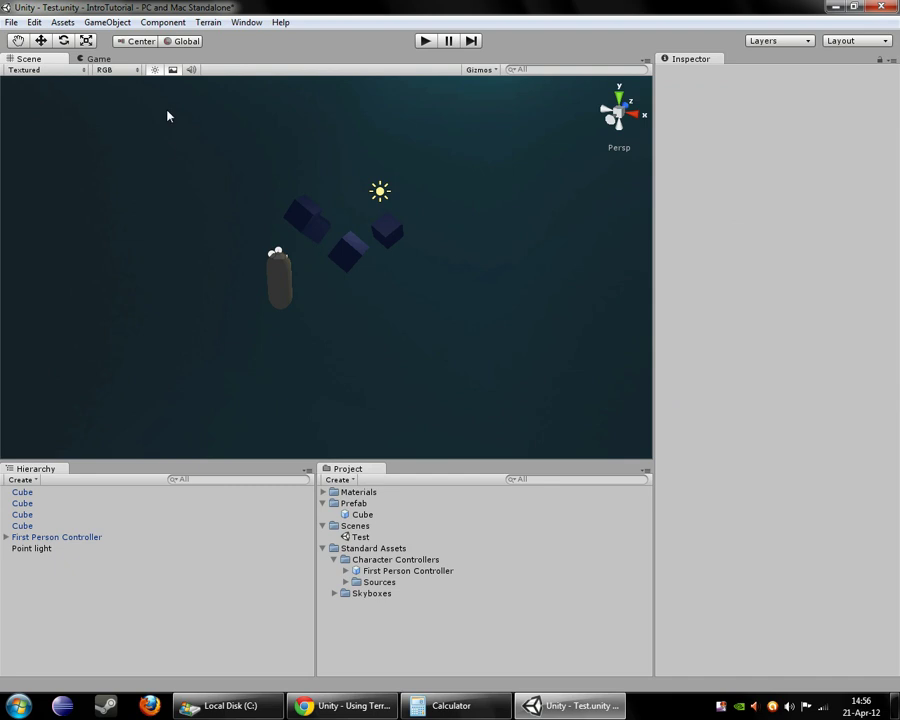
# Create a flat New Terrain at 0, 0, 0 beneath the cubes using Terrain > Create Terrain.
pyautogui.click(210, 23)
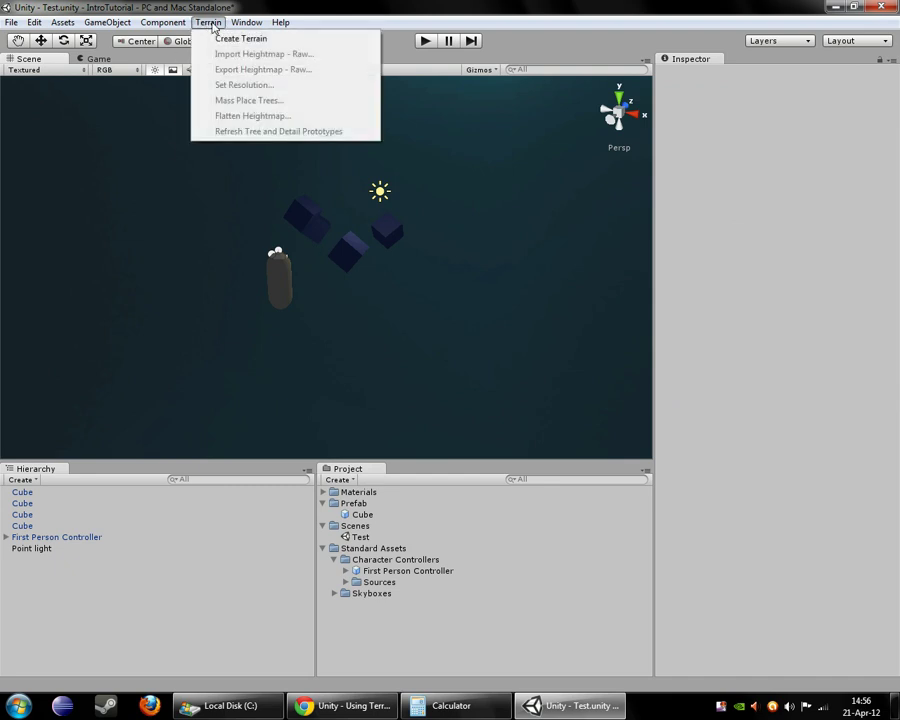
pyautogui.click(232, 39)
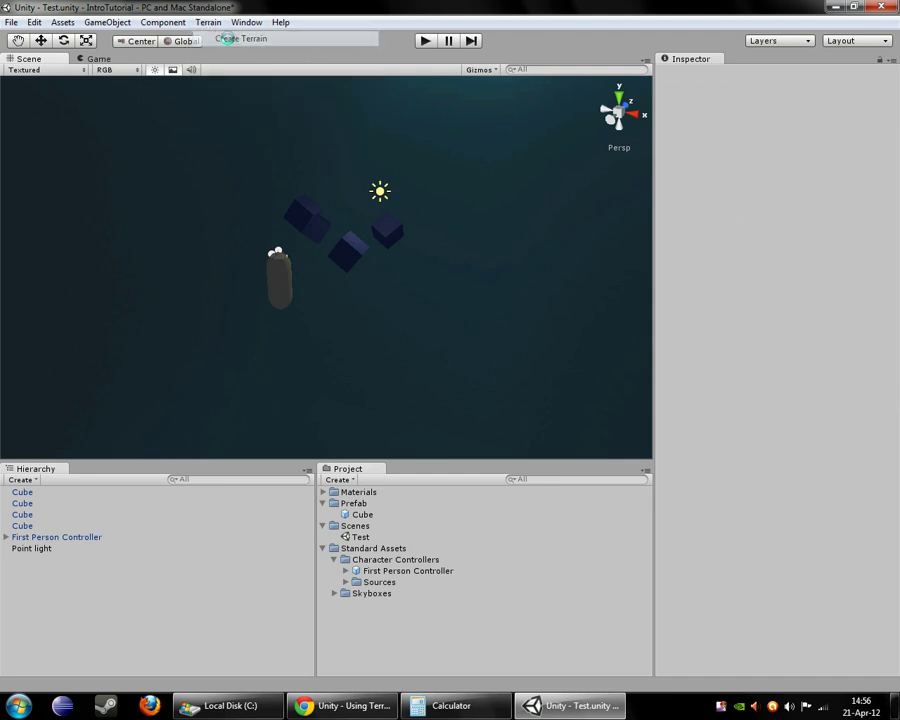
pyautogui.moveTo(88, 276); pyautogui.dragTo(312, 214, button='right')
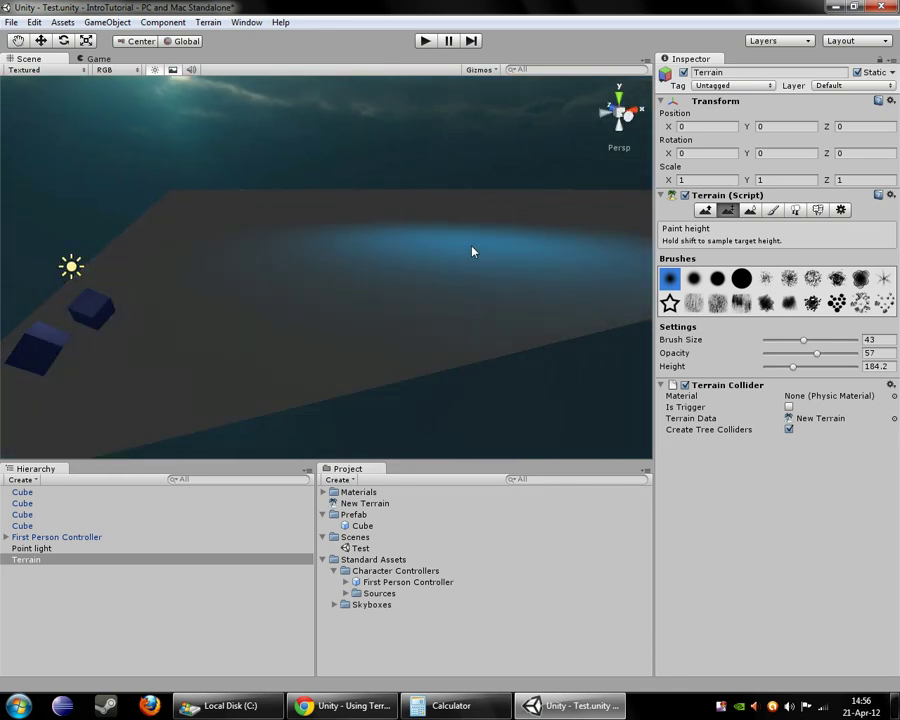
pyautogui.click(40, 41)
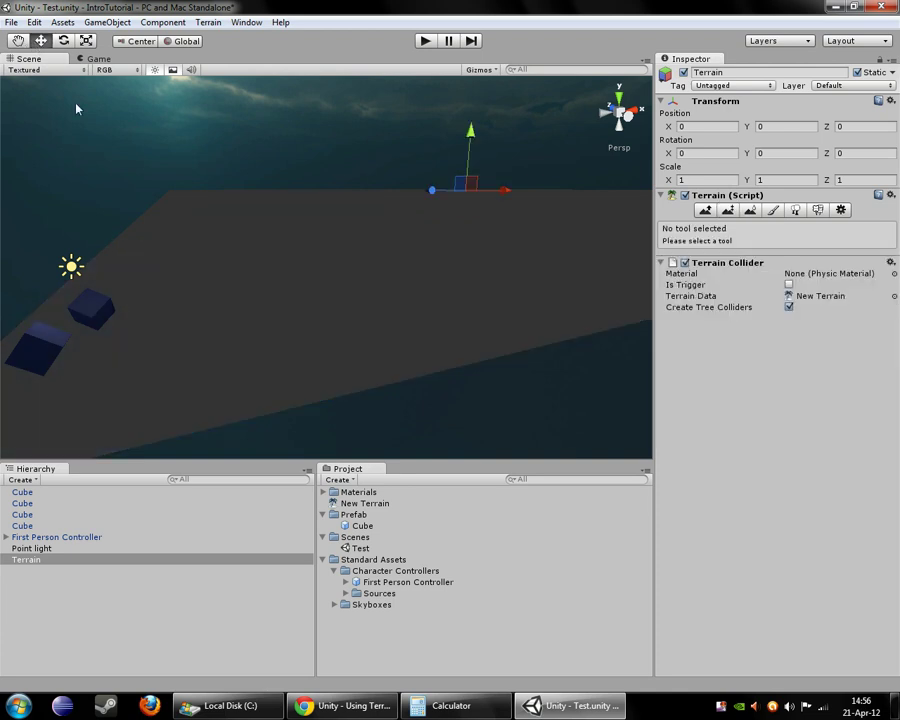
pyautogui.moveTo(411, 229); pyautogui.dragTo(498, 175, button='right')
pyautogui.scroll(-5, 389, 250)
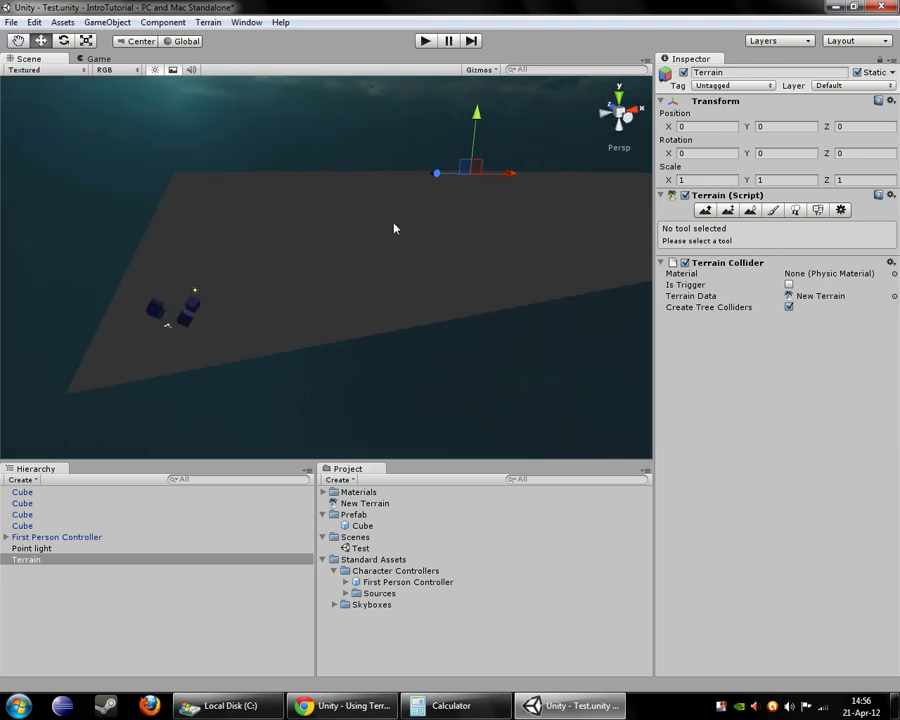
pyautogui.moveTo(388, 235); pyautogui.dragTo(354, 254, button='right')
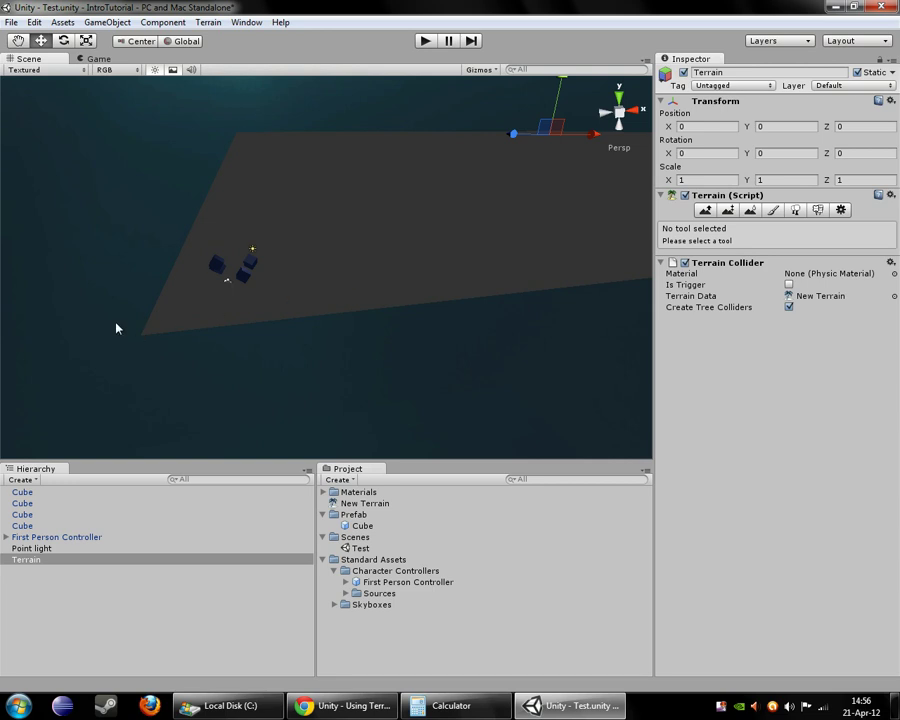
# Set the First Person Controller's position to 0, 0, 0.
pyautogui.click(228, 286)
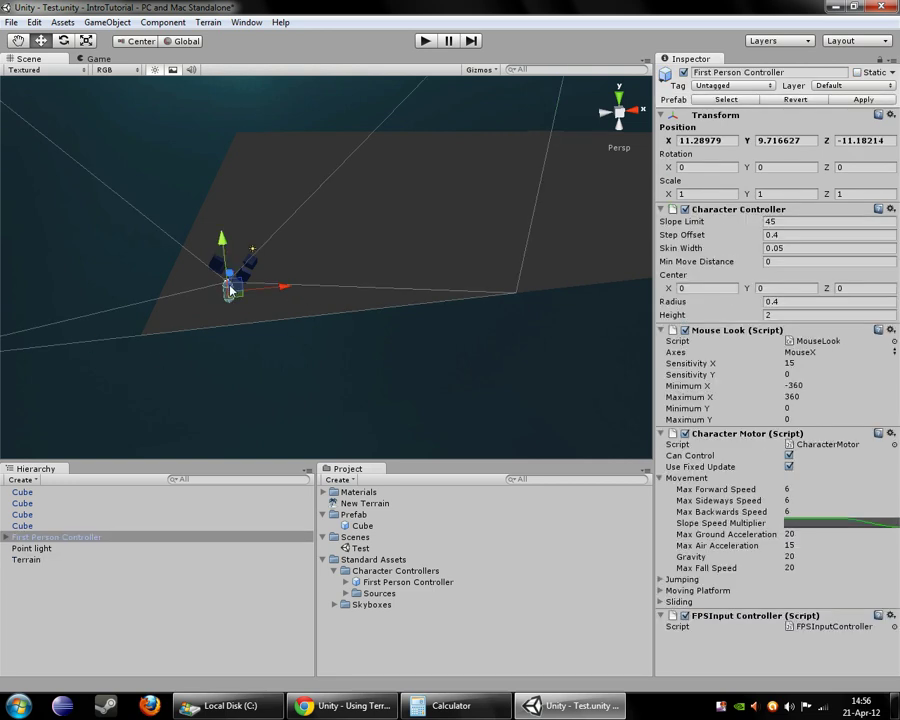
pyautogui.click(727, 140)
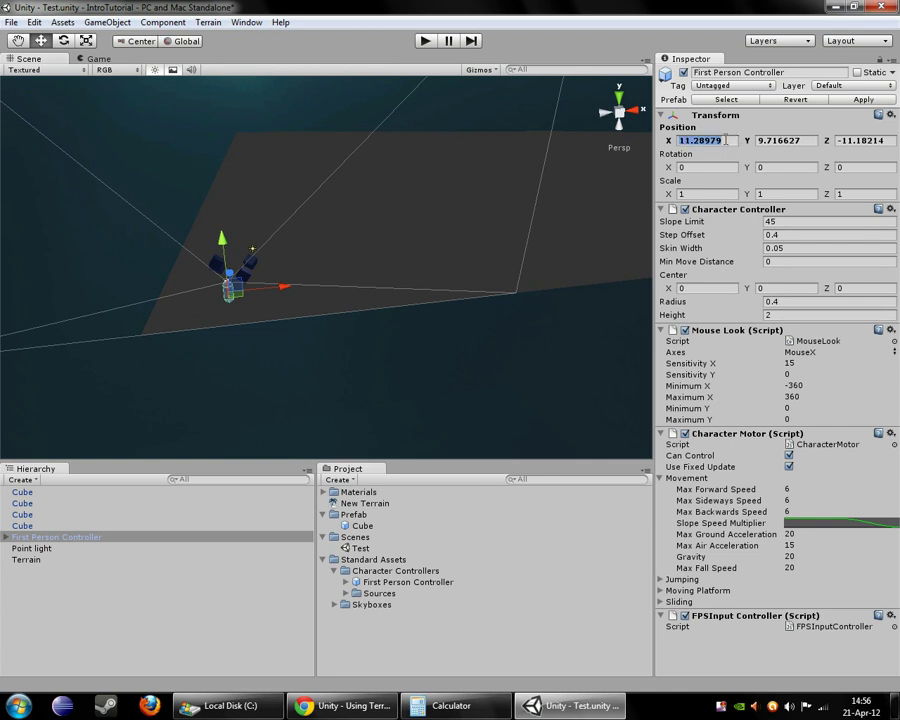
pyautogui.write('0')
pyautogui.press('Tab')
pyautogui.write('0')
pyautogui.press('Tab')
pyautogui.write('0')
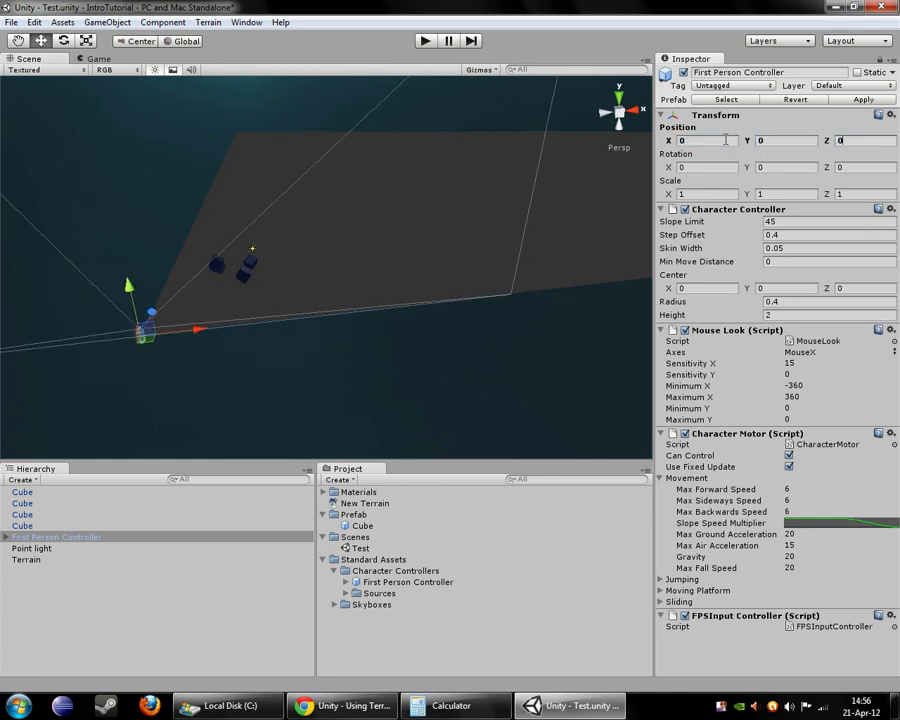
# Orbit around the controller and terrain, ending with the Terrain selected.
pyautogui.moveTo(257, 308); pyautogui.dragTo(354, 171, button='middle')
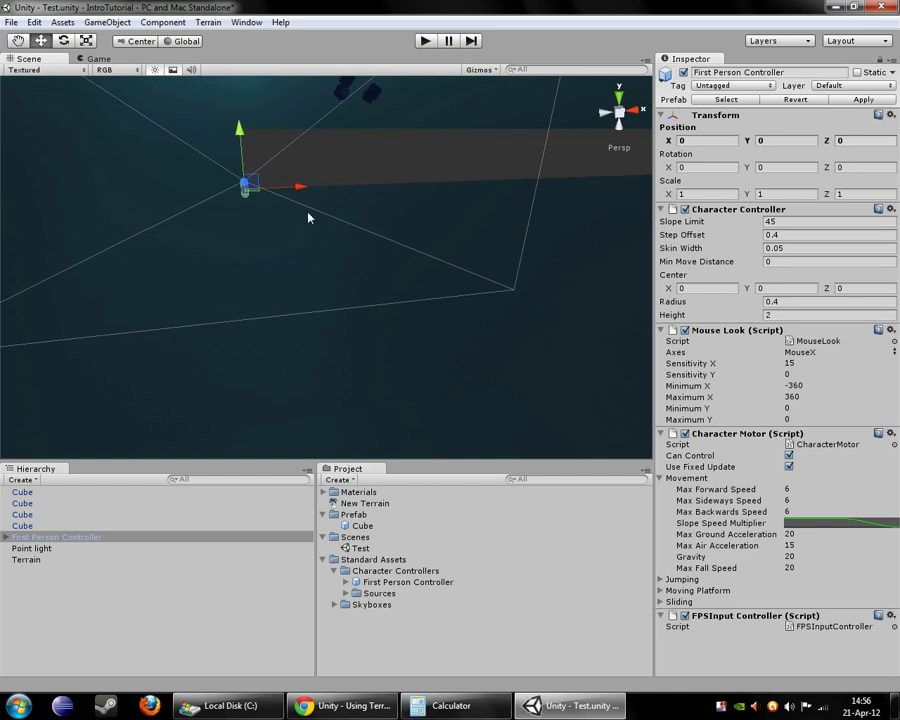
pyautogui.scroll(2, 300, 220)
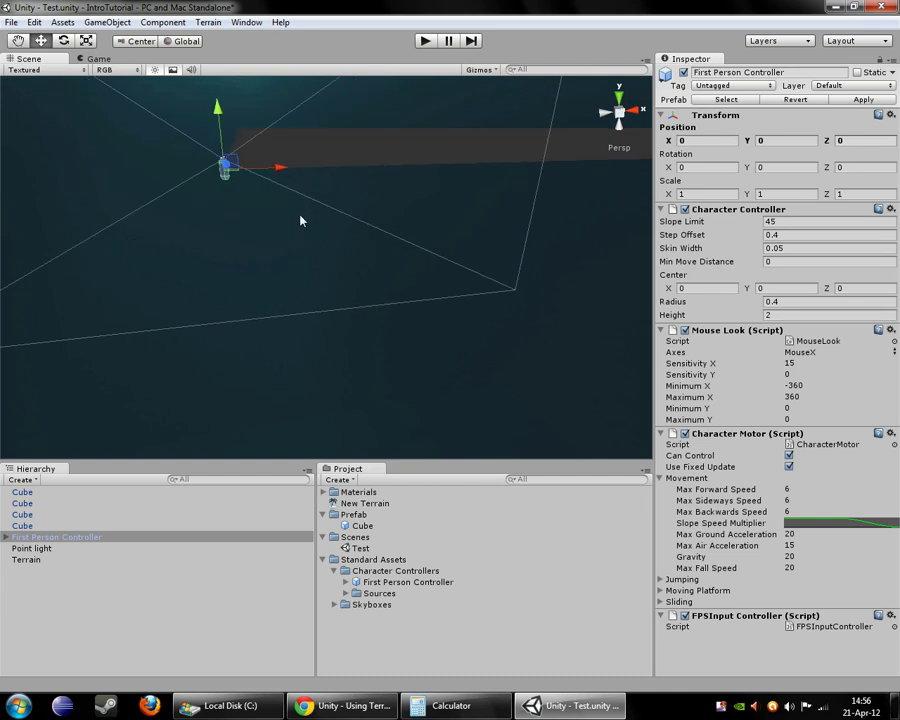
pyautogui.keyDown('alt'); pyautogui.moveTo(300, 220); pyautogui.dragTo(173, 192); pyautogui.keyUp('alt')
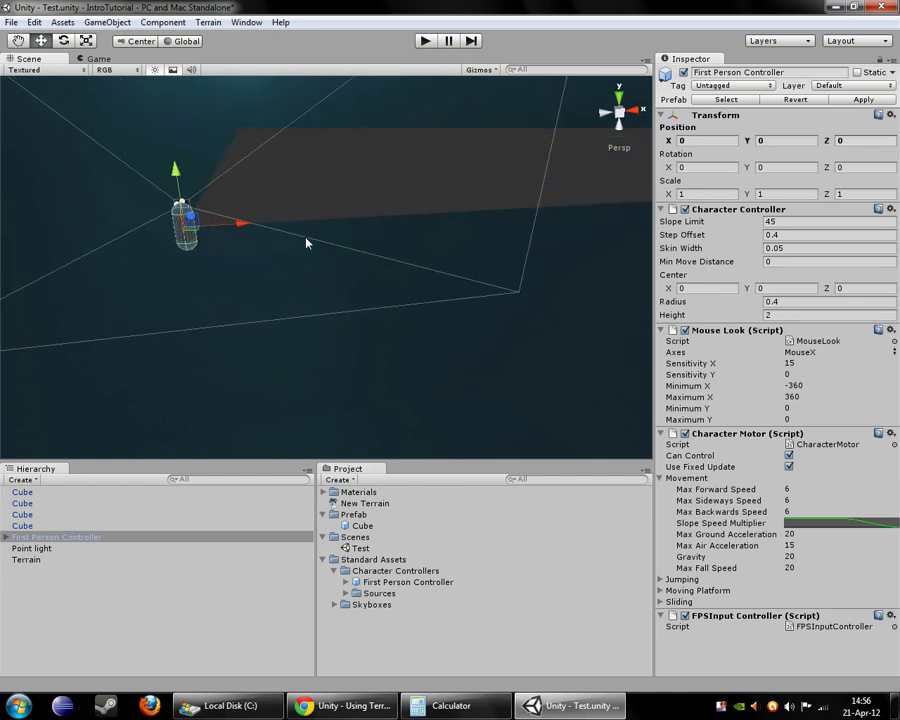
pyautogui.click(494, 171)
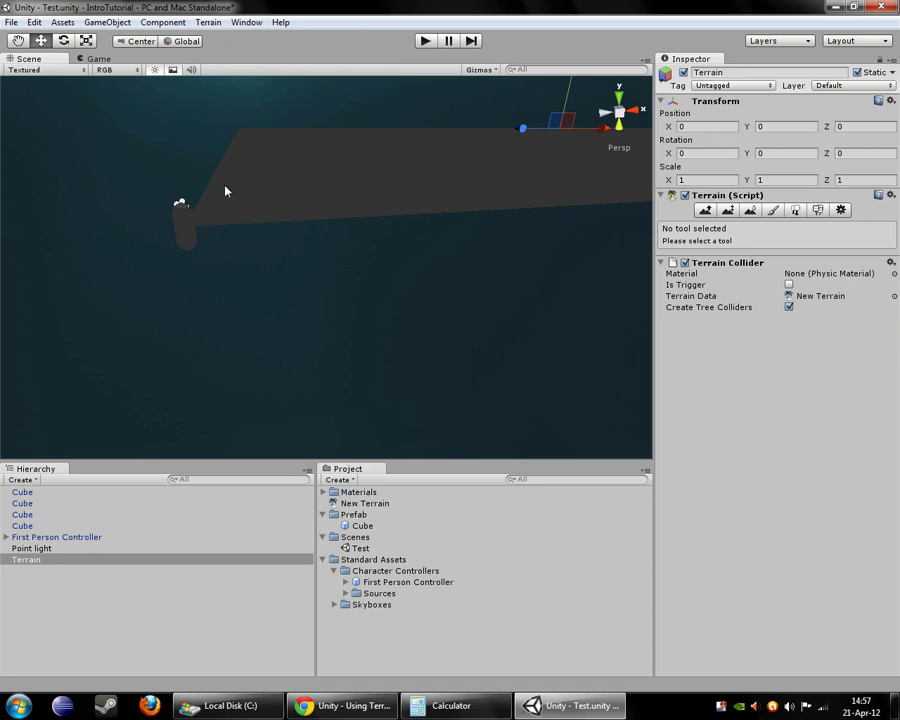
pyautogui.click(184, 229)
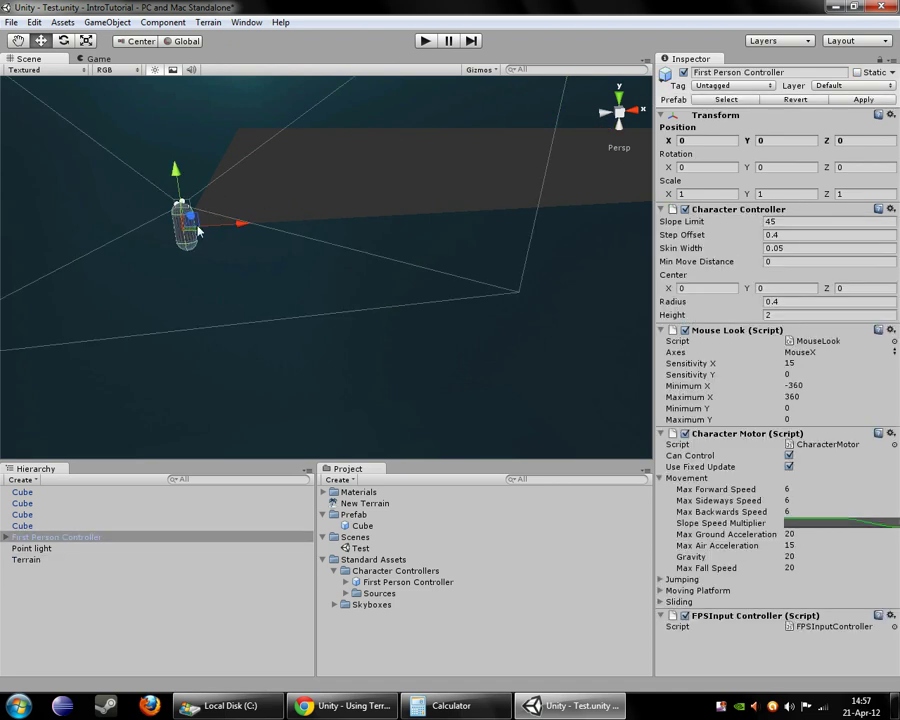
pyautogui.keyDown('alt'); pyautogui.moveTo(253, 287); pyautogui.dragTo(300, 195); pyautogui.keyUp('alt')
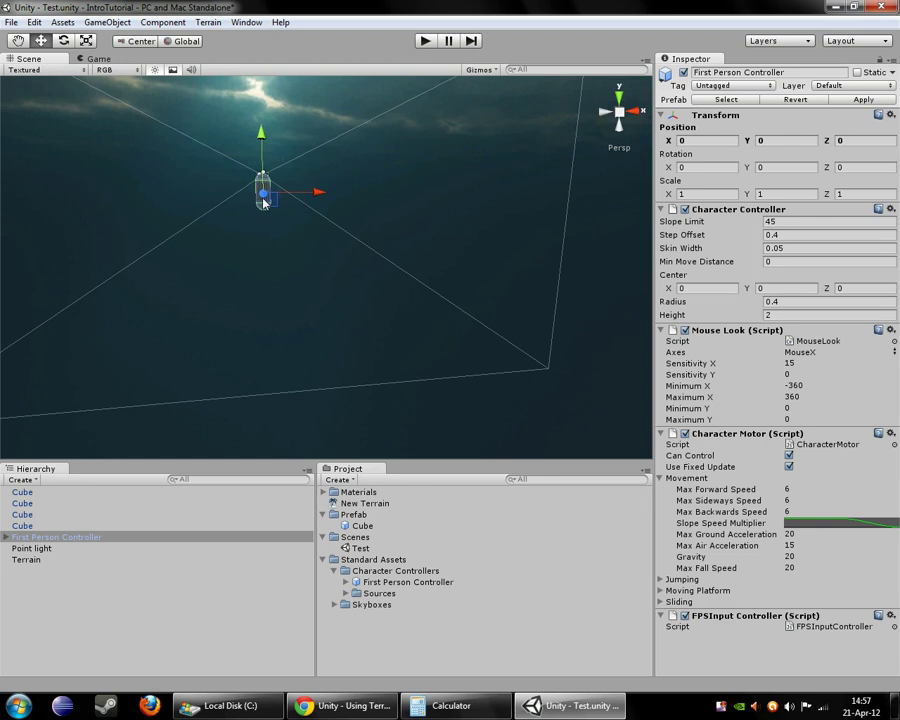
pyautogui.scroll(-3, 347, 280)
pyautogui.keyDown('alt'); pyautogui.moveTo(341, 278); pyautogui.dragTo(435, 197); pyautogui.keyUp('alt')
pyautogui.click(435, 197)
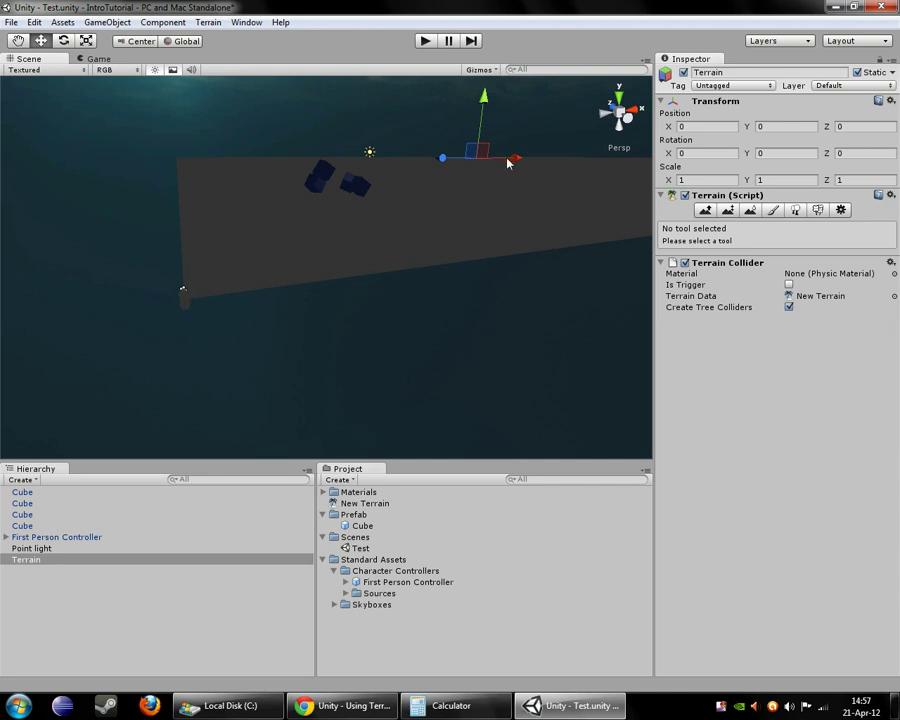
# Switch to a top-down view over the terrain and open the Terrain menu.
pyautogui.moveTo(516, 161); pyautogui.dragTo(380, 440, button='middle')
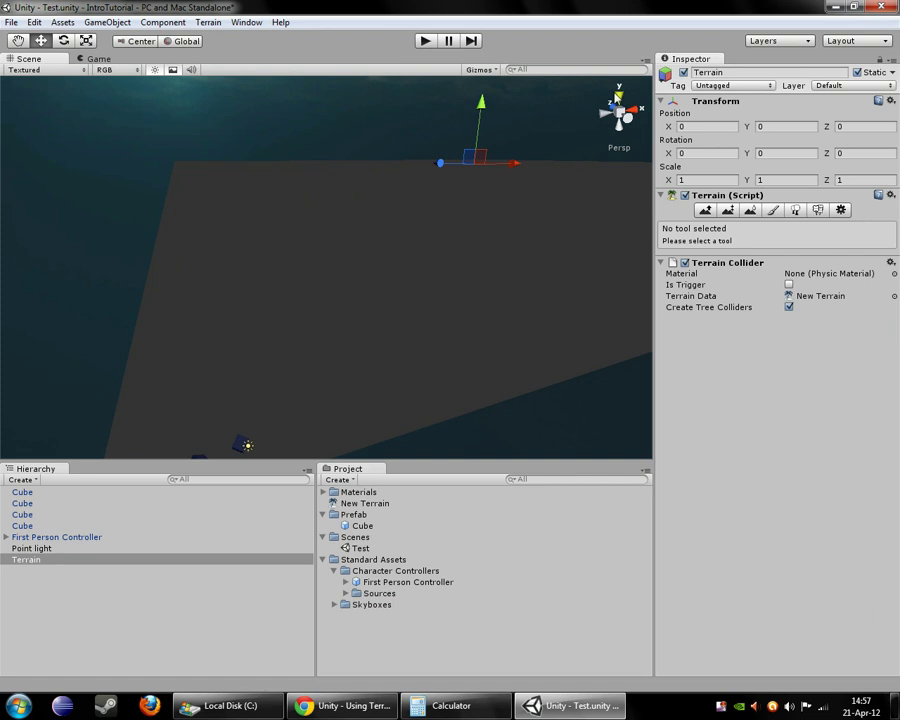
pyautogui.click(619, 97)
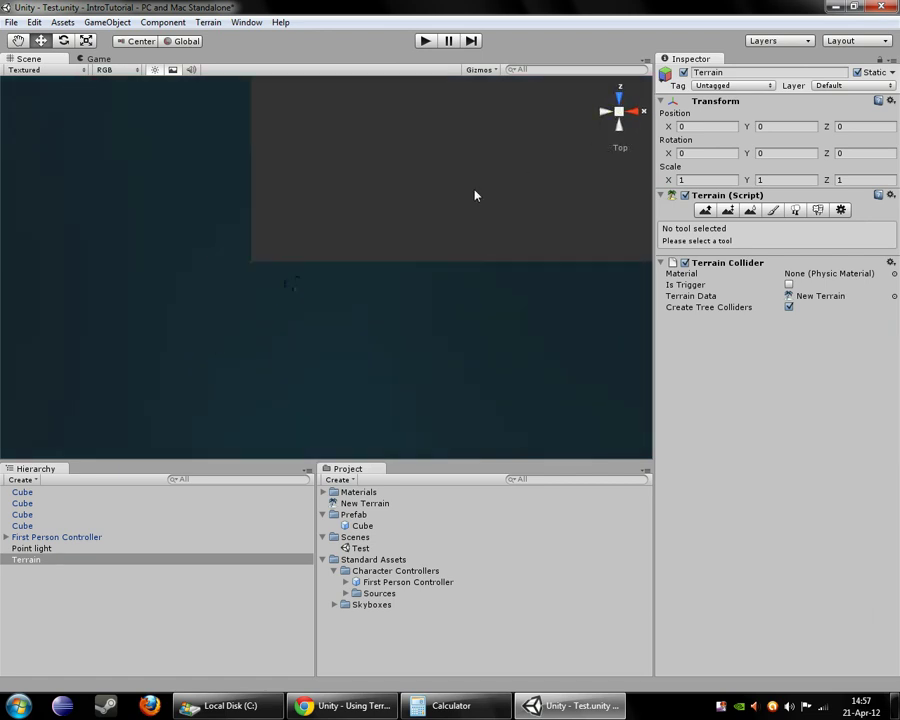
pyautogui.moveTo(480, 176); pyautogui.dragTo(389, 192, button='middle')
pyautogui.click(208, 22)
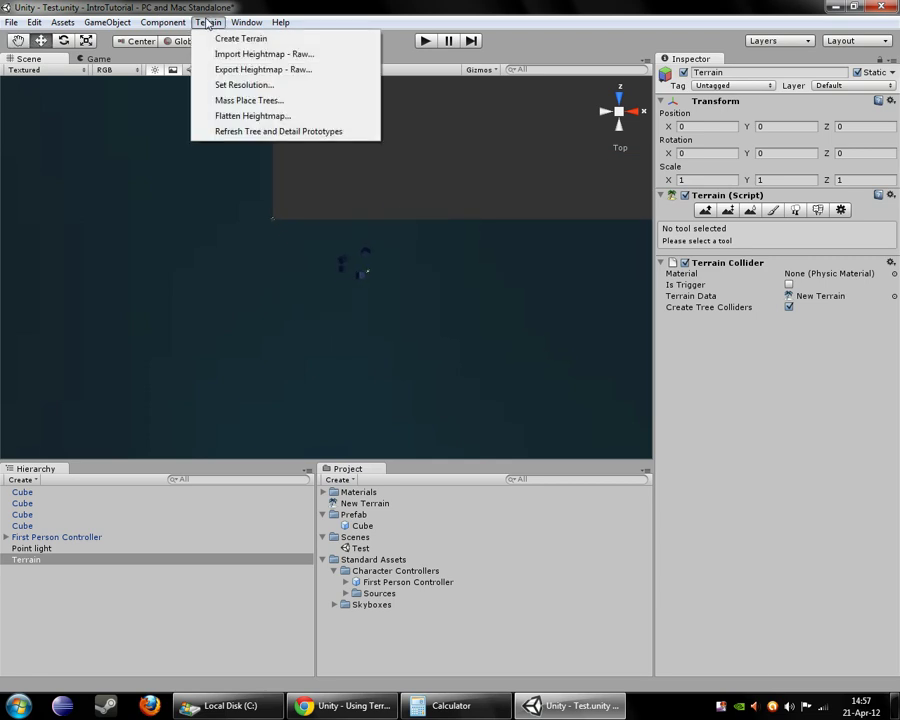
# In Set Resolution, set Terrain Width, Length and Height to 200.
pyautogui.click(249, 86)
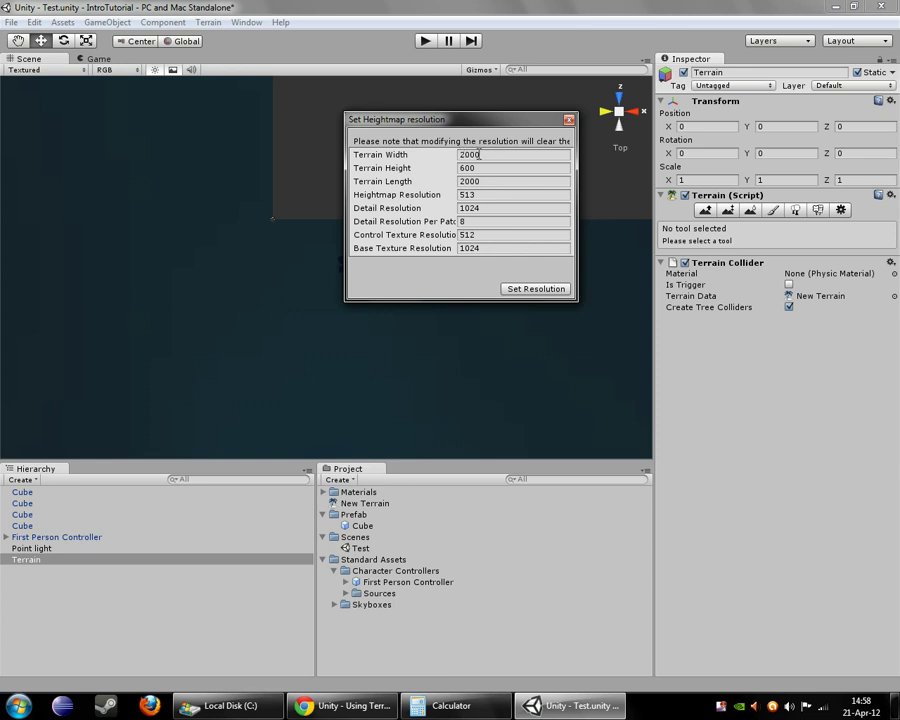
pyautogui.doubleClick(466, 155)
pyautogui.write('200')
pyautogui.press('Tab')
pyautogui.press('Tab')
pyautogui.write('200')
pyautogui.click(484, 169)
pyautogui.write('200')
pyautogui.press('Tab')
pyautogui.press('Tab')
# Review the Detail, Control Texture, Base Texture and Detail Per Patch resolution values.
pyautogui.click(484, 208)
pyautogui.click(514, 234)
pyautogui.click(508, 247)
pyautogui.click(474, 222)
pyautogui.click(490, 208)
# Apply the 200 m resolution settings and switch to a top view centred on the terrain.
pyautogui.click(536, 289)
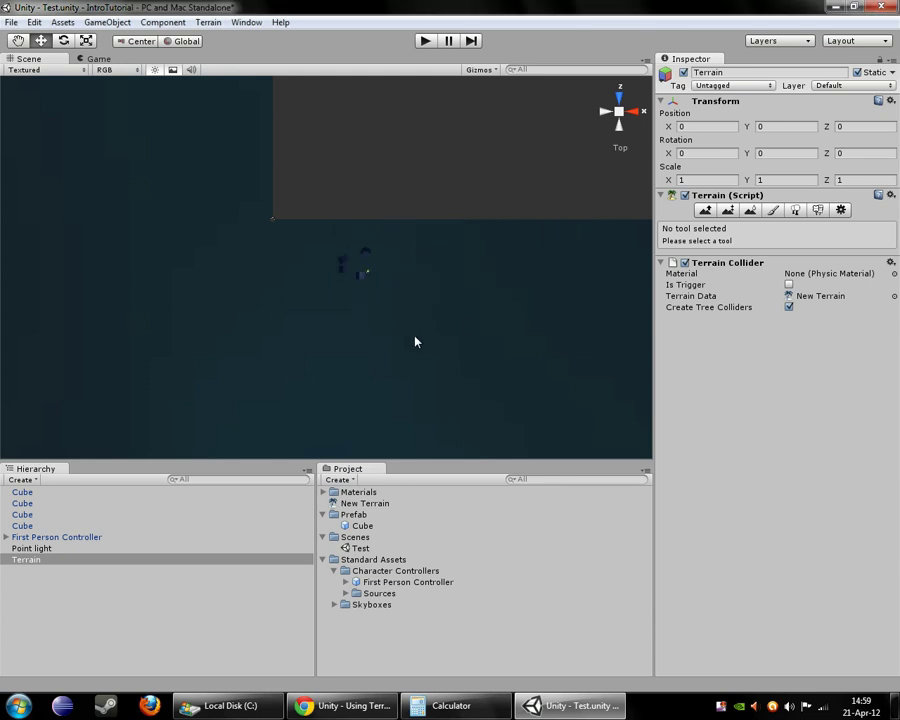
pyautogui.keyDown('alt'); pyautogui.moveTo(391, 341); pyautogui.dragTo(482, 232); pyautogui.keyUp('alt')
pyautogui.click(618, 112)
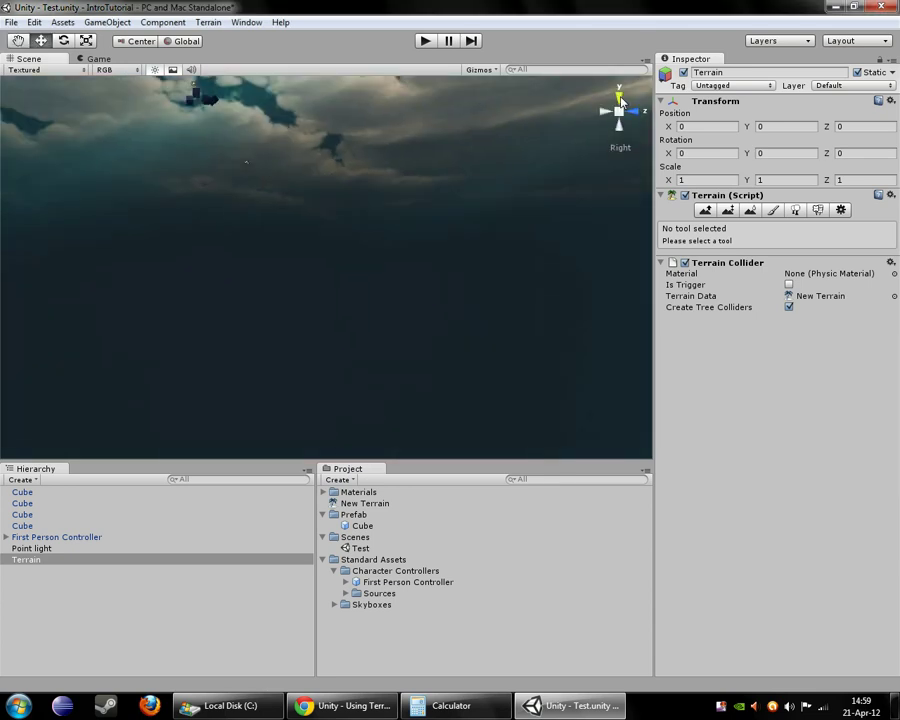
pyautogui.scroll(-3, 450, 217)
pyautogui.moveTo(454, 216); pyautogui.dragTo(478, 177, button='middle')
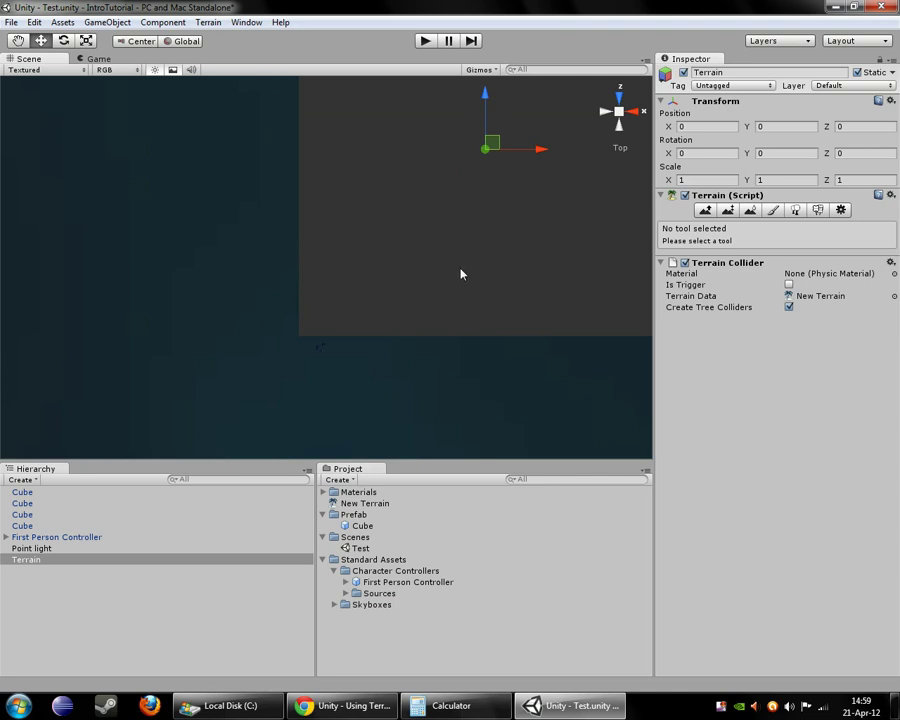
pyautogui.scroll(1, 454, 283)
pyautogui.scroll(-1, 454, 283)
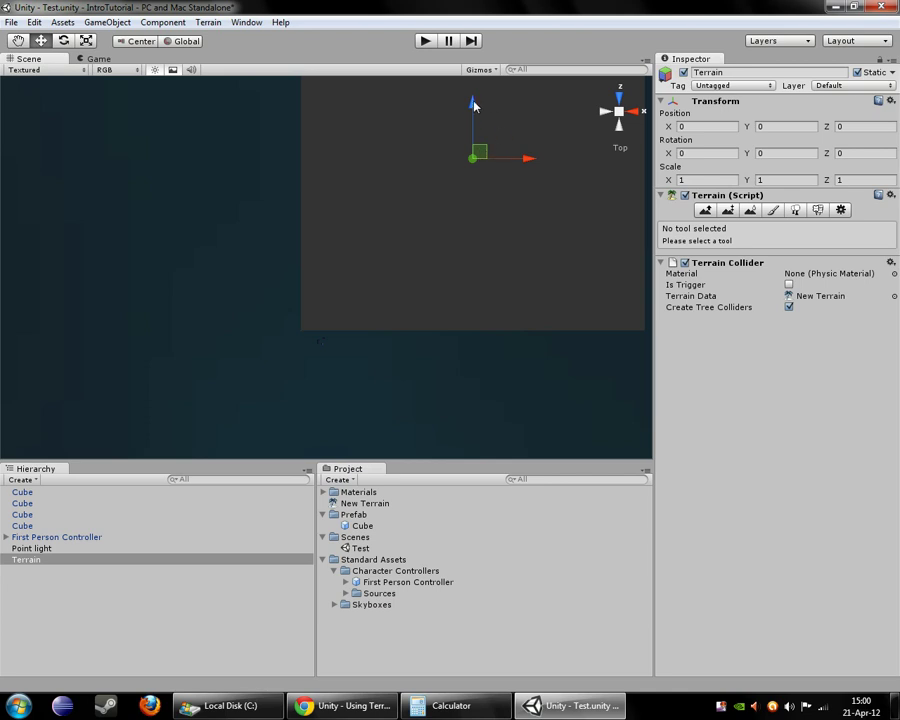
# Drag the terrain to X -85.47592, Y 0, Z -103.8798, centring it on the origin.
pyautogui.moveTo(474, 105); pyautogui.dragTo(474, 112)
pyautogui.moveTo(527, 169); pyautogui.dragTo(336, 333)
pyautogui.keyDown('alt'); pyautogui.moveTo(311, 391); pyautogui.dragTo(352, 193); pyautogui.keyUp('alt')
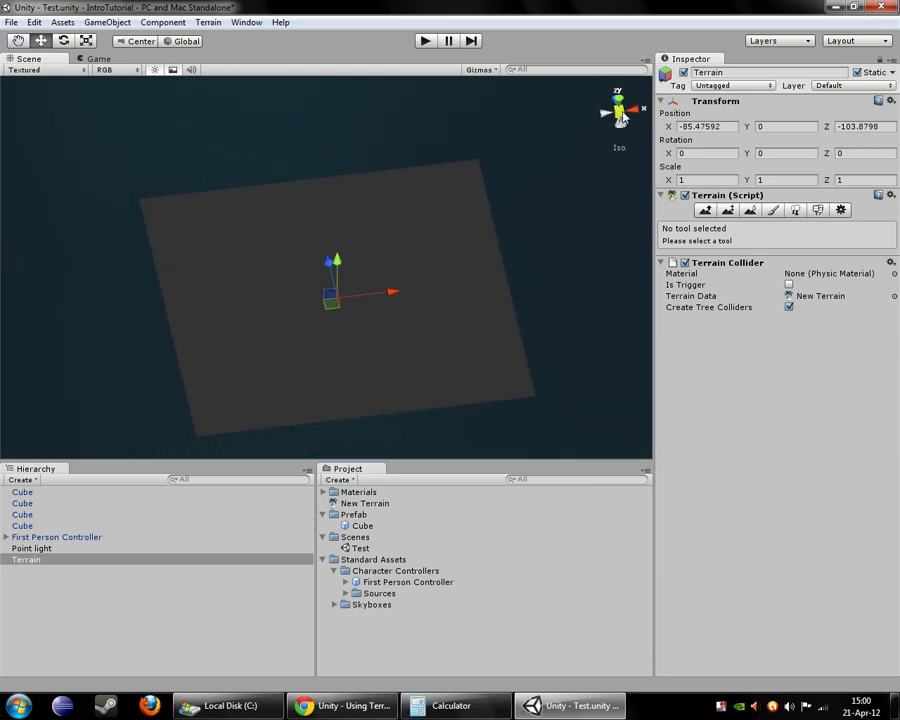
# Raise the First Person Controller above the terrain to X 15.76, Y 10.41, Z 0.99.
pyautogui.click(619, 113)
pyautogui.keyDown('alt'); pyautogui.moveTo(293, 277); pyautogui.dragTo(460, 175); pyautogui.keyUp('alt')
pyautogui.scroll(5, 279, 267)
pyautogui.click(446, 275)
pyautogui.moveTo(432, 230); pyautogui.dragTo(384, 249)
pyautogui.moveTo(349, 205); pyautogui.dragTo(357, 158)
pyautogui.moveTo(323, 204); pyautogui.dragTo(302, 208)
pyautogui.moveTo(368, 213); pyautogui.dragTo(376, 214)
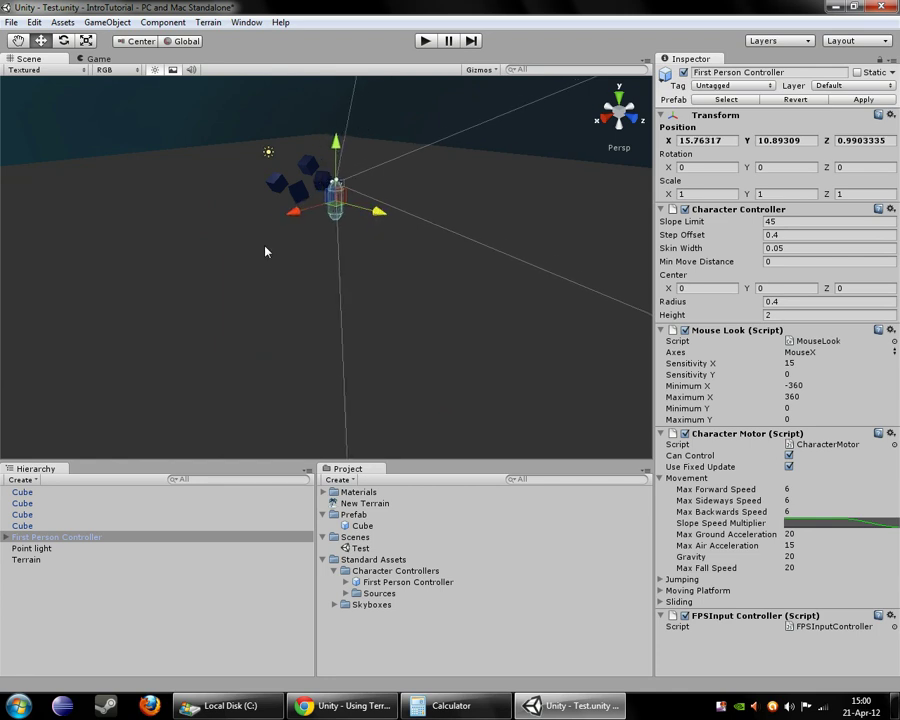
pyautogui.keyDown('alt'); pyautogui.moveTo(259, 247); pyautogui.dragTo(484, 206); pyautogui.keyUp('alt')
pyautogui.moveTo(369, 119); pyautogui.dragTo(368, 128)
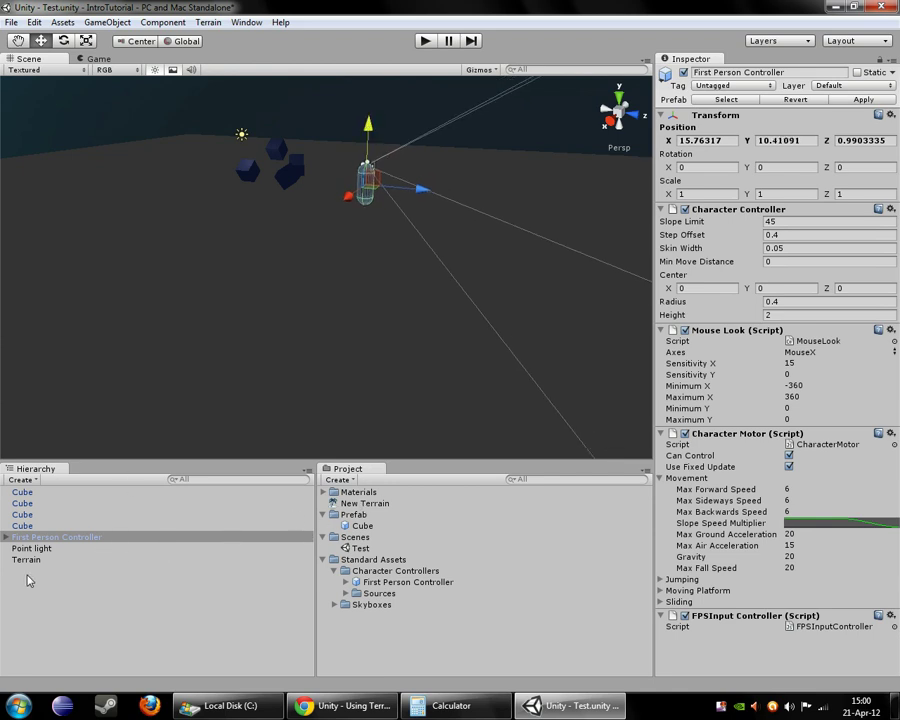
# Rename the New Terrain asset to Mountain.
pyautogui.click(366, 505)
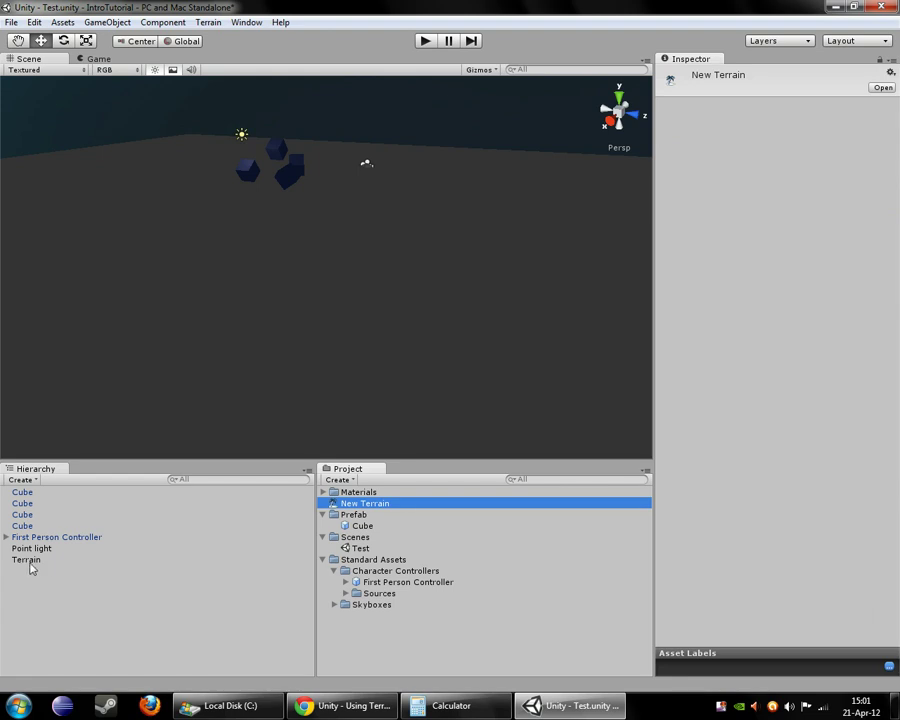
pyautogui.click(377, 508)
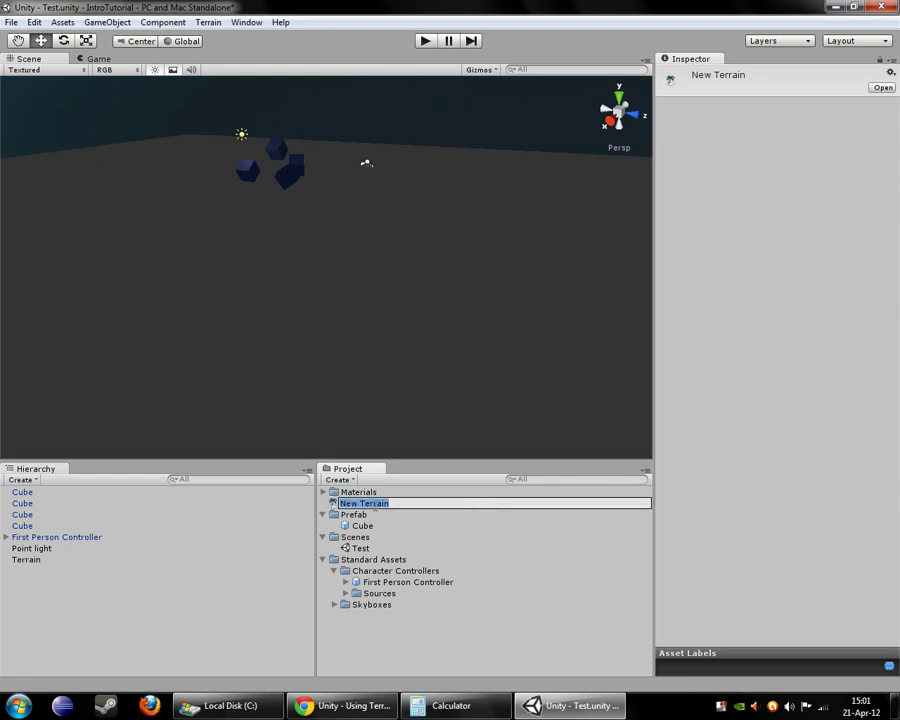
pyautogui.click(205, 22)
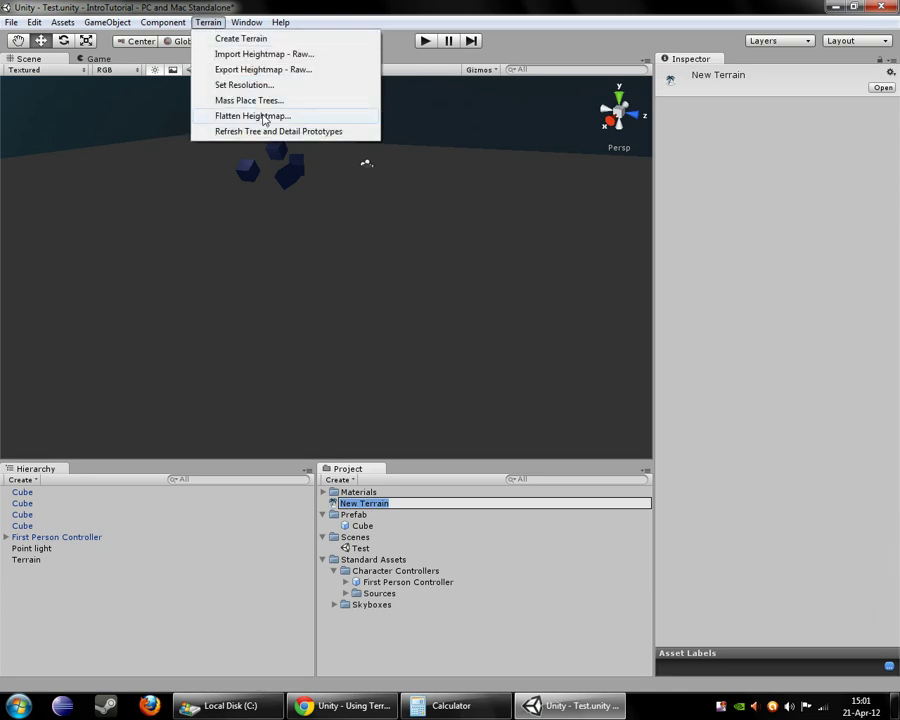
pyautogui.click(401, 503)
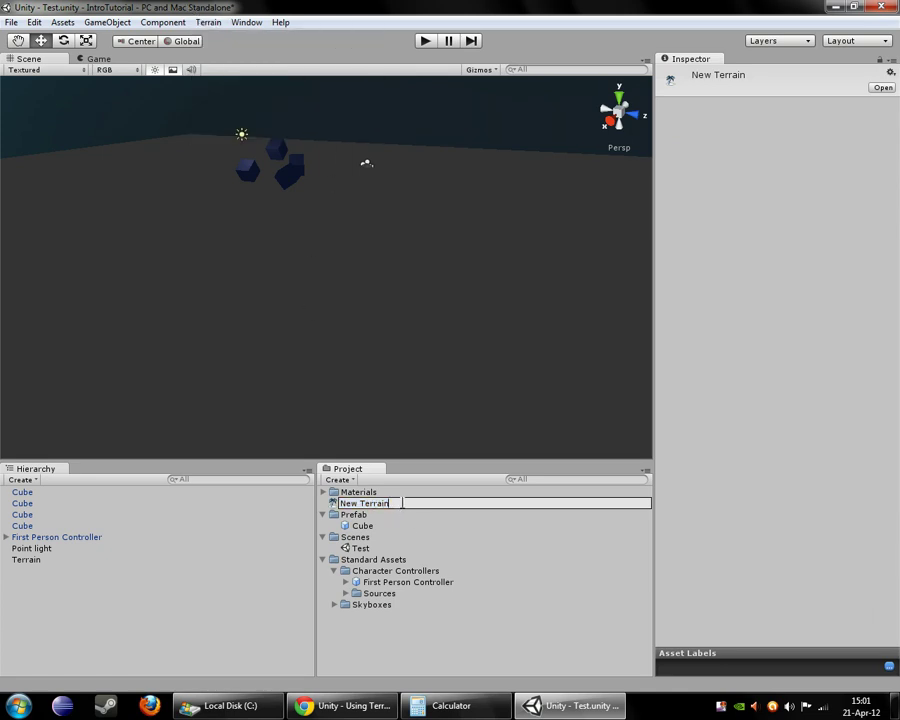
pyautogui.moveTo(377, 508); pyautogui.dragTo(307, 508)
pyautogui.write('Mountain')
pyautogui.press('Return')
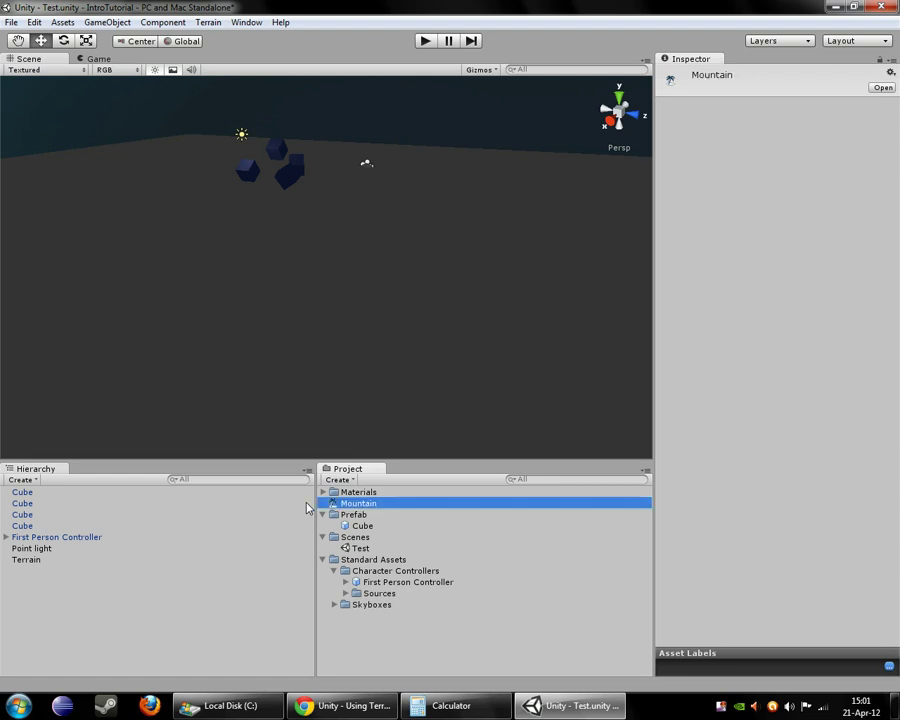
# Create a new project folder named Terrain.
pyautogui.rightClick(345, 651)
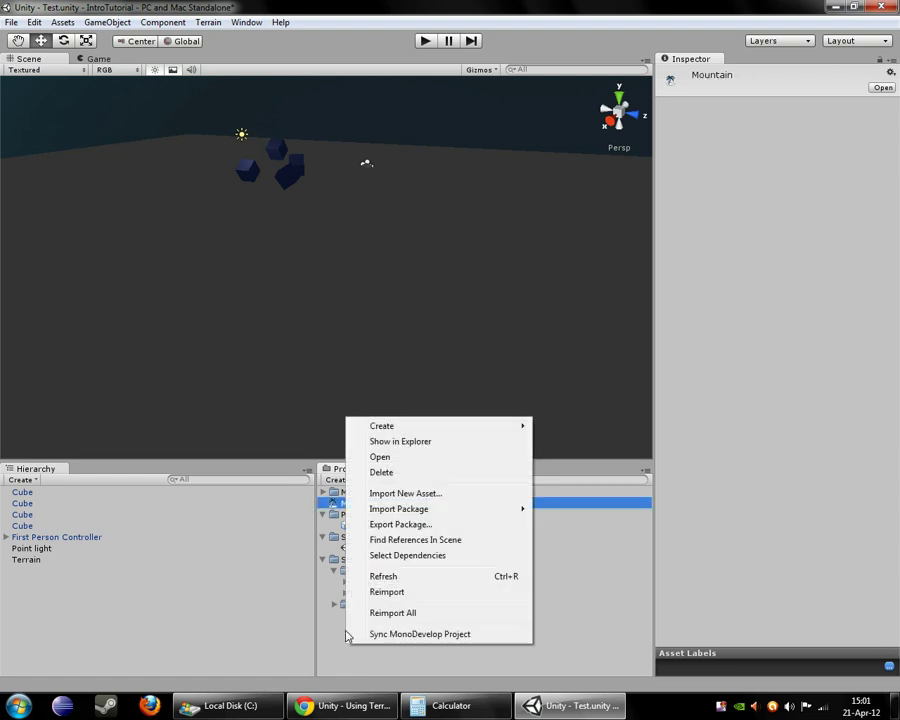
pyautogui.moveTo(402, 426)
pyautogui.click(587, 430)
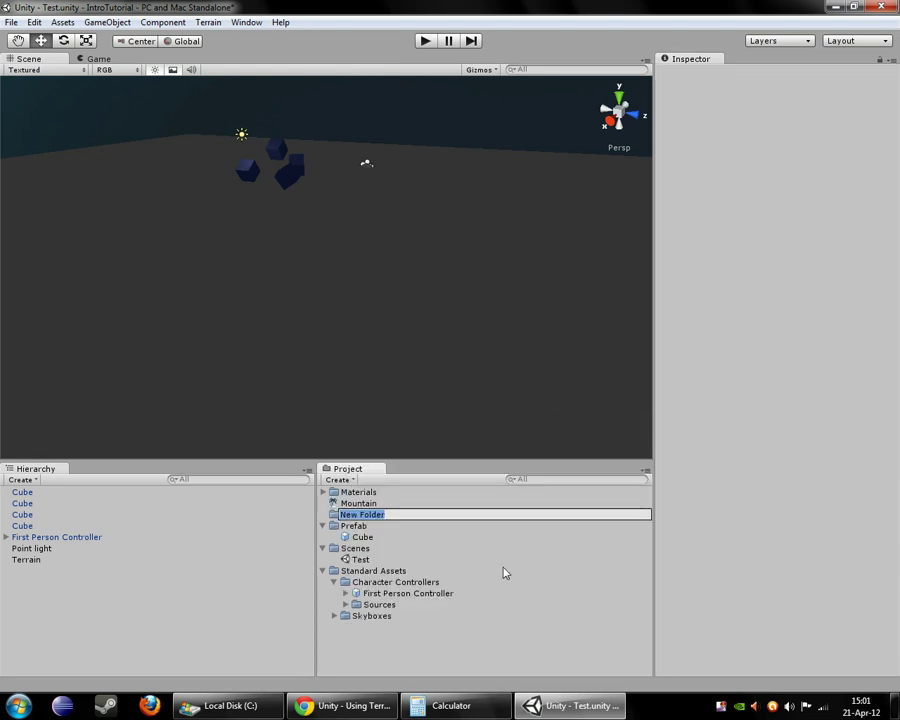
pyautogui.write('Terrain')
pyautogui.press('Return')
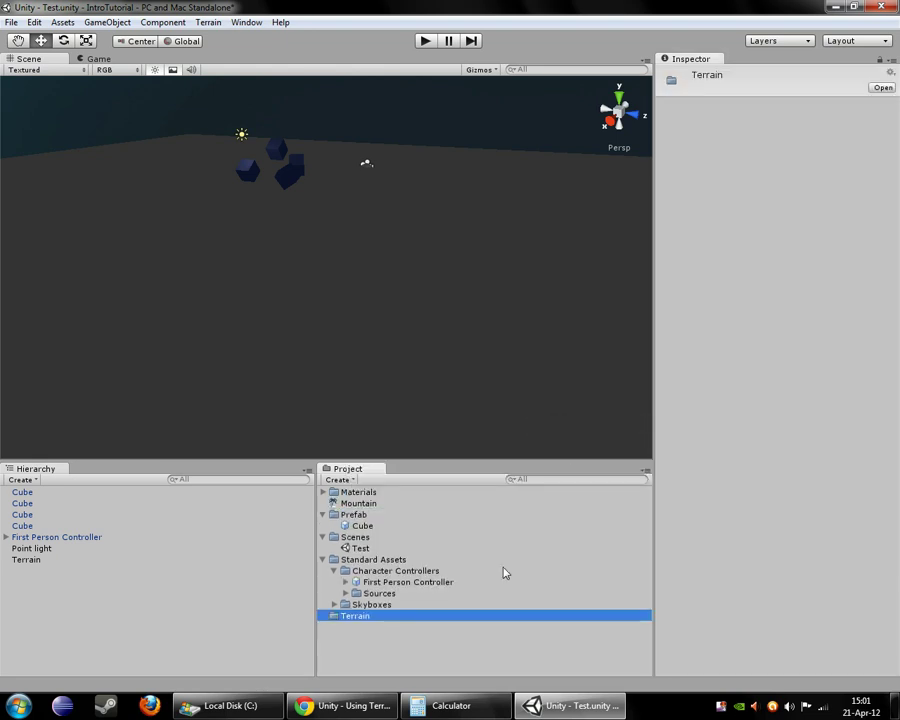
# Move the Mountain asset into the Terrain folder and verify it's there.
pyautogui.moveTo(362, 503); pyautogui.dragTo(355, 617)
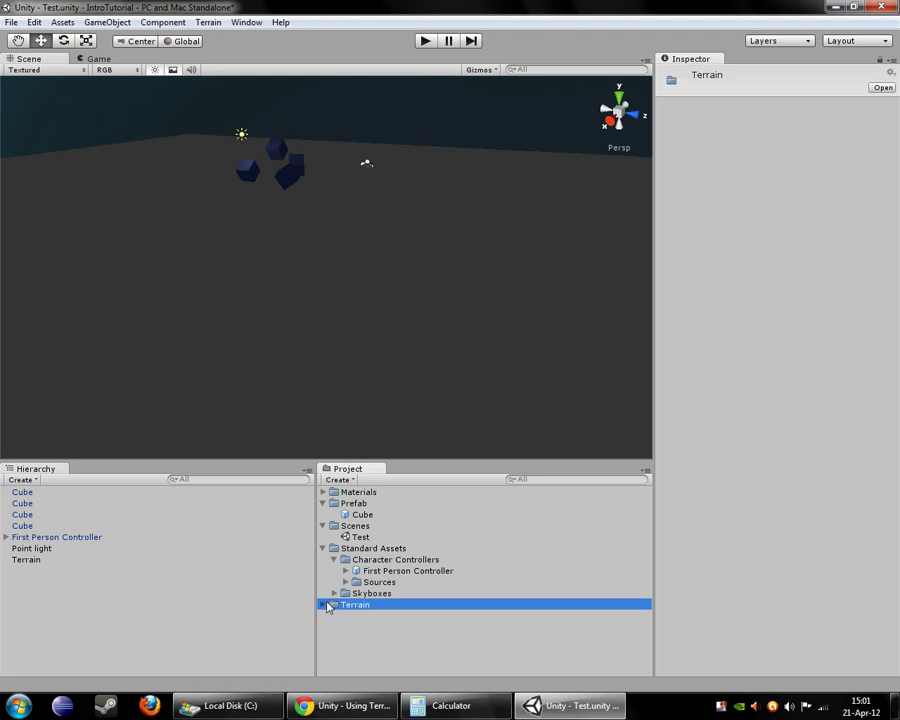
pyautogui.click(323, 605)
pyautogui.click(323, 605)
pyautogui.click(323, 605)
pyautogui.click(362, 617)
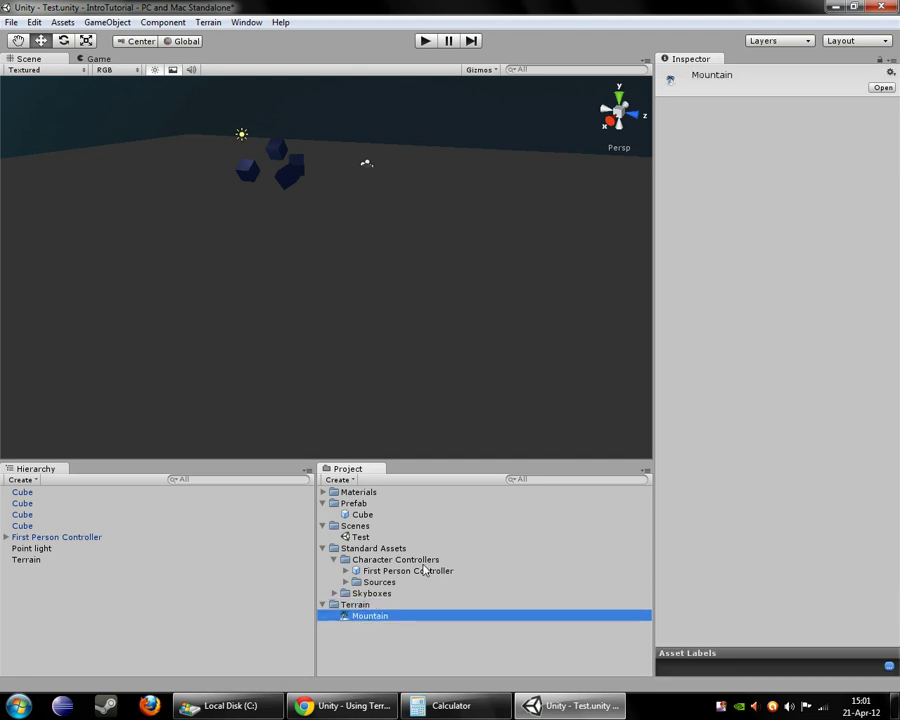
pyautogui.click(323, 605)
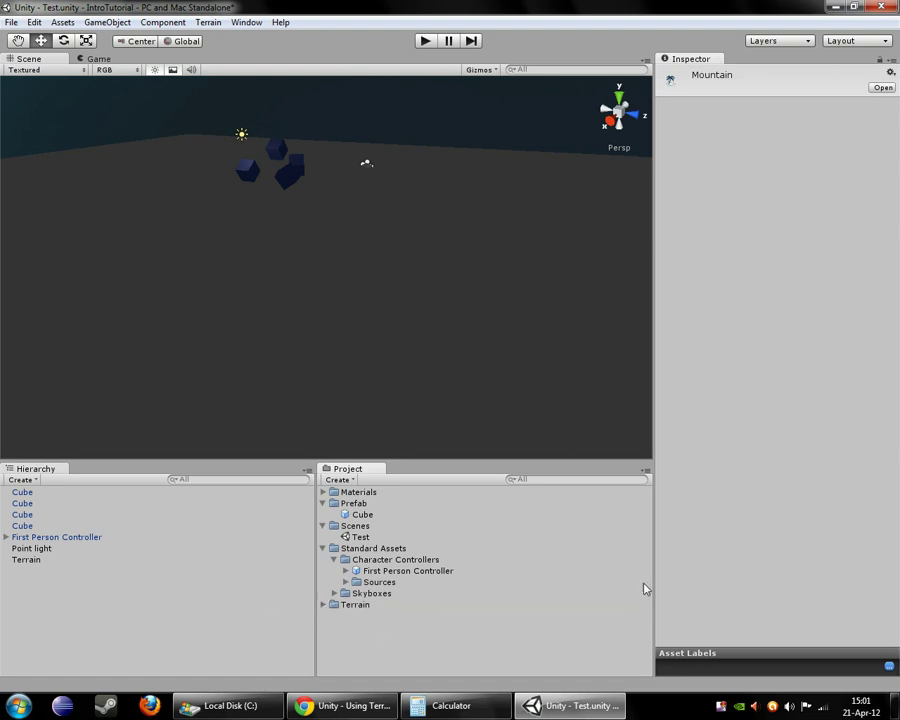
# Select the Terrain, paint with Raise/Lower Terrain, and undo the overly tall peak.
pyautogui.click(27, 560)
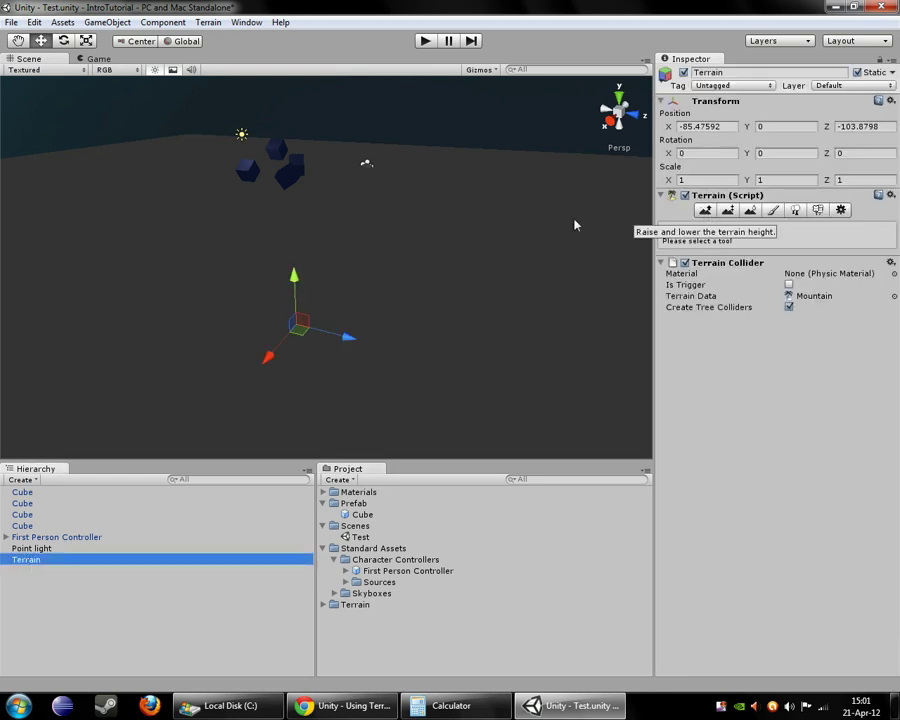
pyautogui.moveTo(247, 237)
pyautogui.mouseDown(button='middle')
pyautogui.moveTo(428, 139)
pyautogui.moveTo(512, 161)
pyautogui.mouseUp(button='middle')
pyautogui.click(705, 210)
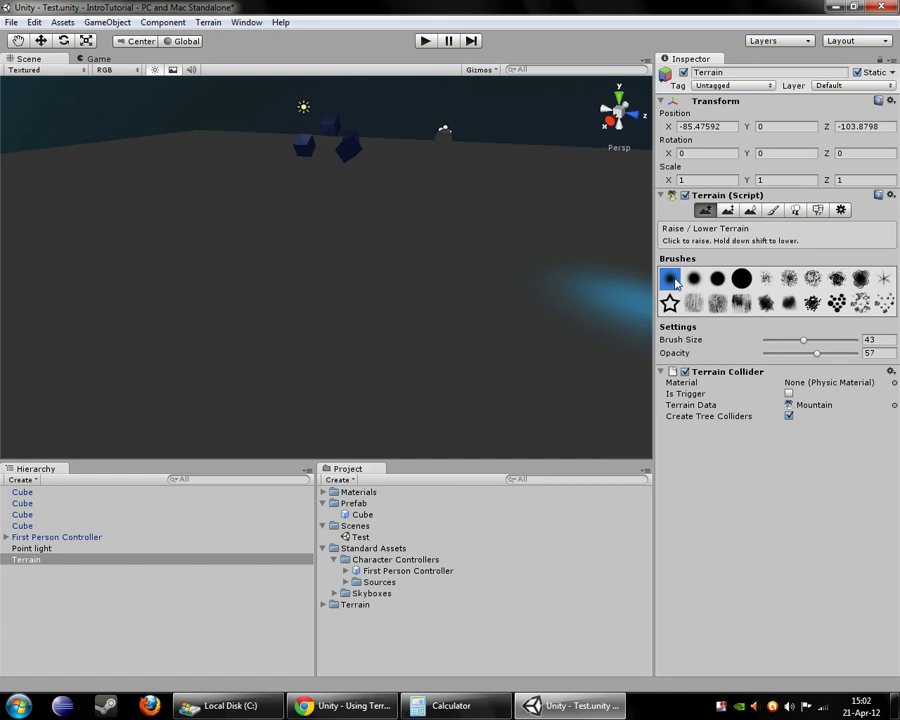
pyautogui.moveTo(418, 293); pyautogui.dragTo(438, 287)
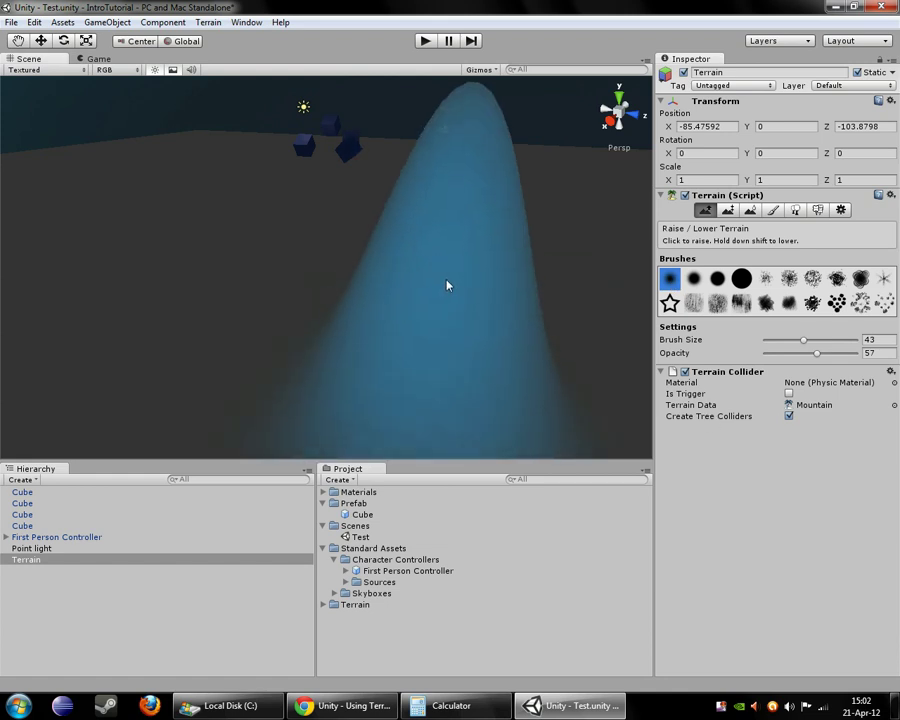
pyautogui.press('Left')
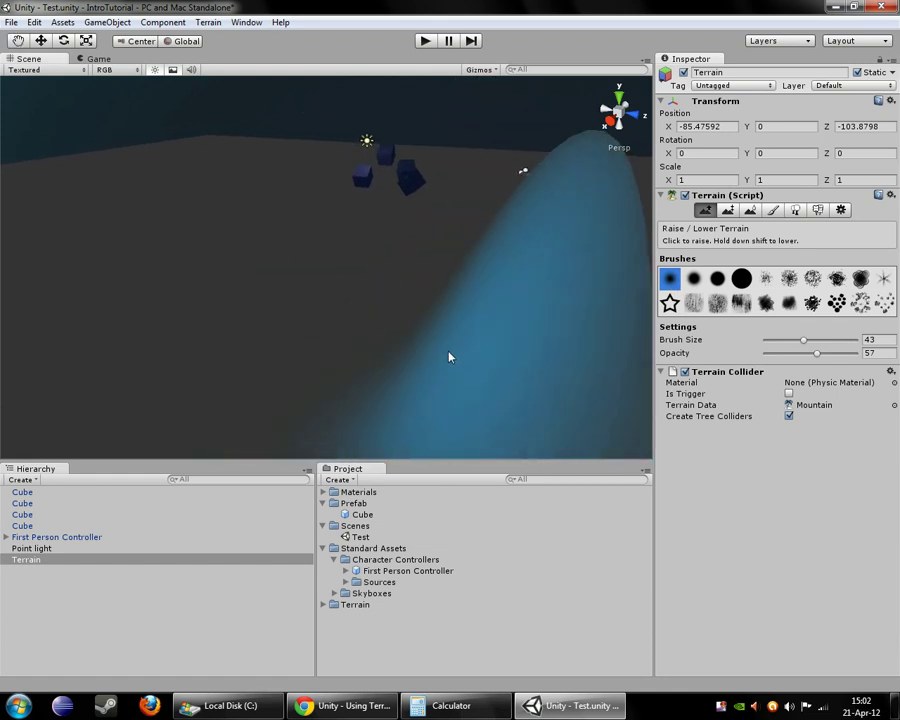
pyautogui.moveTo(408, 342); pyautogui.dragTo(476, 342, button='right')
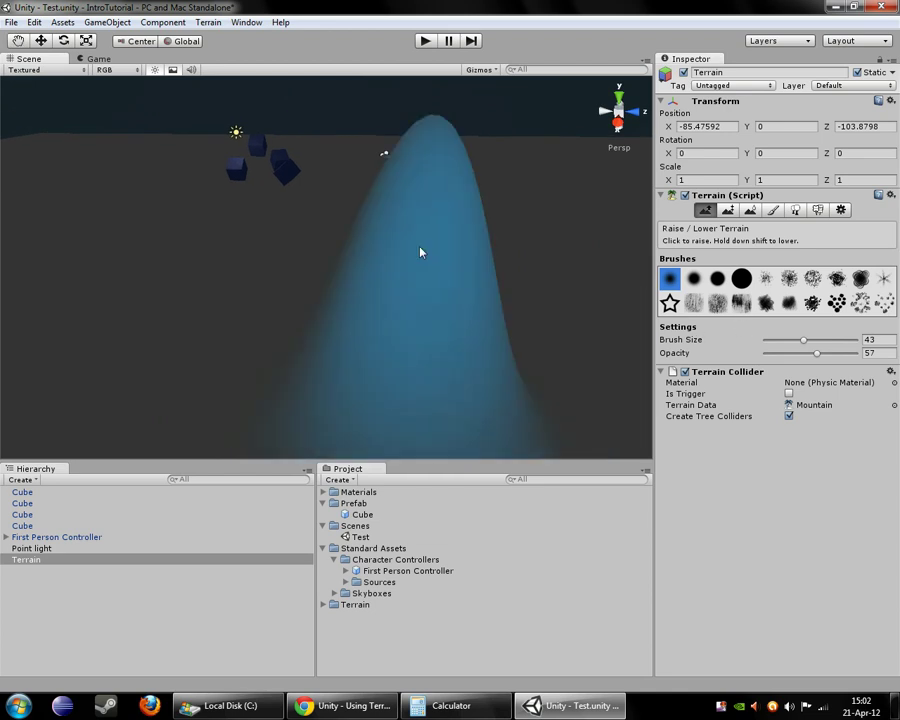
pyautogui.hotkey('ctrl', 'z')
# Lower brush opacity to 31, paint raised ground, then reduce opacity to 19.
pyautogui.moveTo(818, 355); pyautogui.dragTo(796, 360)
pyautogui.moveTo(198, 314)
pyautogui.mouseDown()
pyautogui.moveTo(245, 315)
pyautogui.moveTo(80, 313)
pyautogui.moveTo(239, 350)
pyautogui.moveTo(125, 348)
pyautogui.moveTo(161, 333)
pyautogui.moveTo(307, 386)
pyautogui.moveTo(530, 391)
pyautogui.moveTo(640, 378)
pyautogui.mouseUp()
pyautogui.moveTo(798, 356); pyautogui.dragTo(785, 356)
pyautogui.keyDown('alt'); pyautogui.moveTo(600, 330); pyautogui.dragTo(344, 269); pyautogui.keyUp('alt')
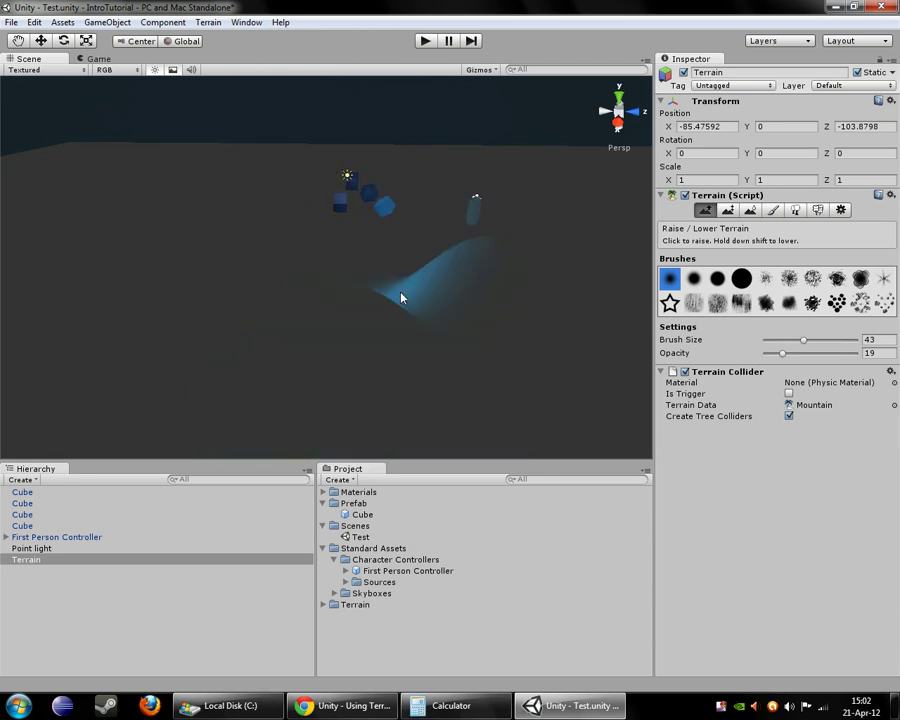
pyautogui.moveTo(241, 289)
pyautogui.keyDown('alt'); pyautogui.mouseDown()
pyautogui.moveTo(130, 290)
pyautogui.moveTo(275, 301)
pyautogui.moveTo(504, 296)
pyautogui.mouseUp(); pyautogui.keyUp('alt')
pyautogui.keyDown('alt'); pyautogui.moveTo(282, 298); pyautogui.dragTo(380, 300); pyautogui.keyUp('alt')
pyautogui.keyDown('alt'); pyautogui.moveTo(100, 297); pyautogui.dragTo(404, 302); pyautogui.keyUp('alt')
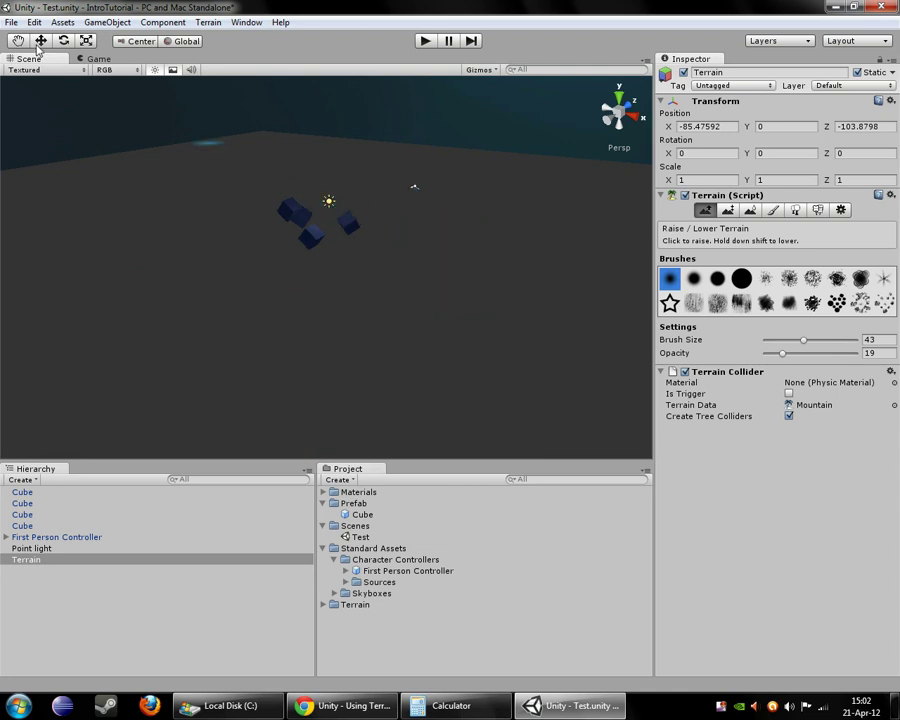
# Select the Point light and move it down toward the cubes, then slightly up and right.
pyautogui.click(40, 548)
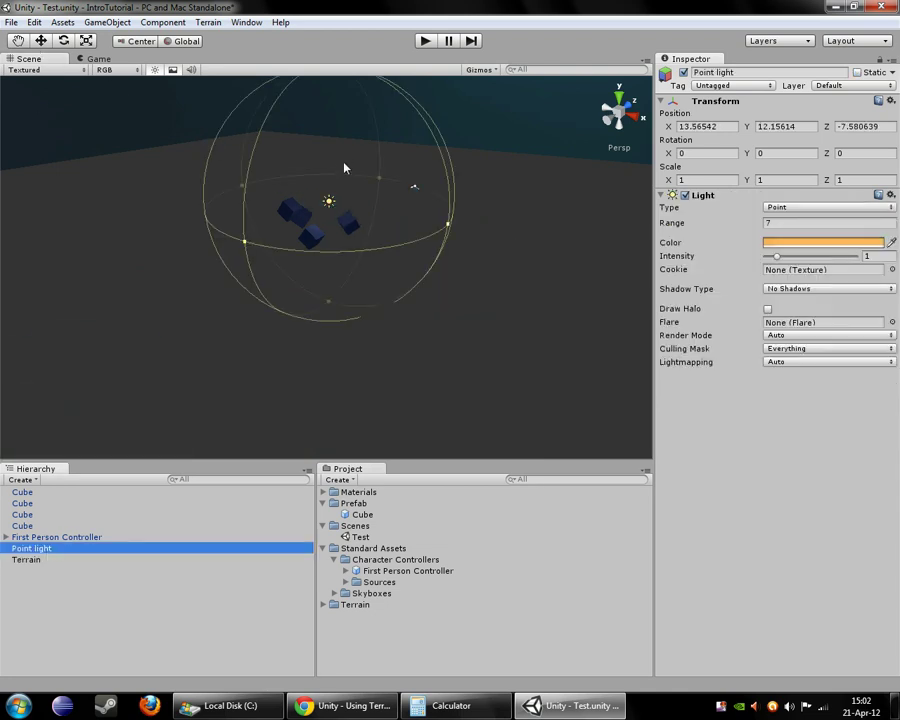
pyautogui.click(41, 40)
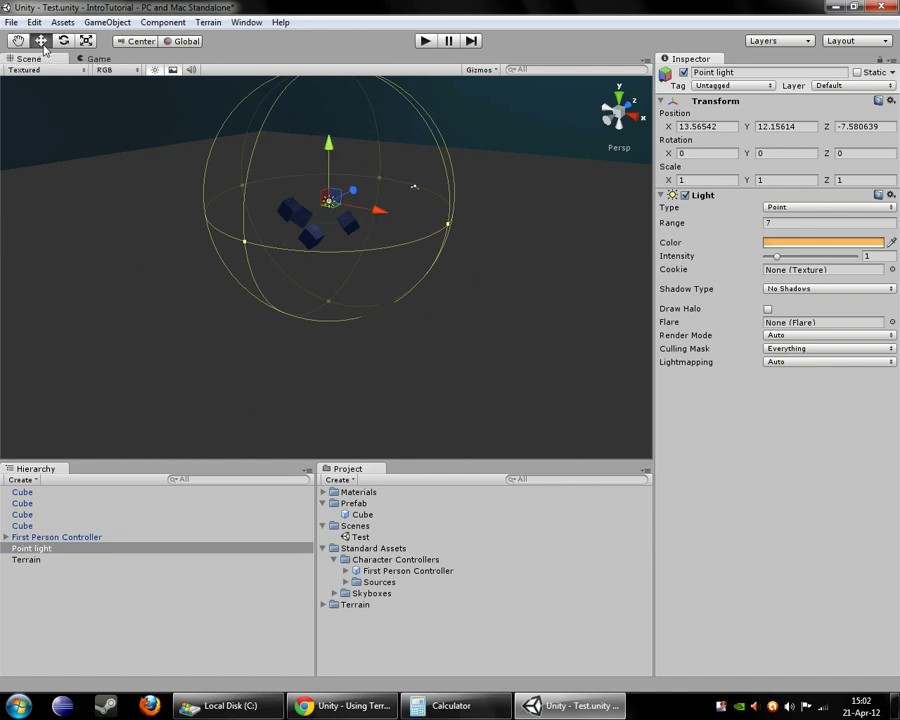
pyautogui.moveTo(322, 151); pyautogui.dragTo(336, 245)
pyautogui.moveTo(376, 301)
pyautogui.mouseDown()
pyautogui.moveTo(381, 293)
pyautogui.moveTo(366, 296)
pyautogui.mouseUp()
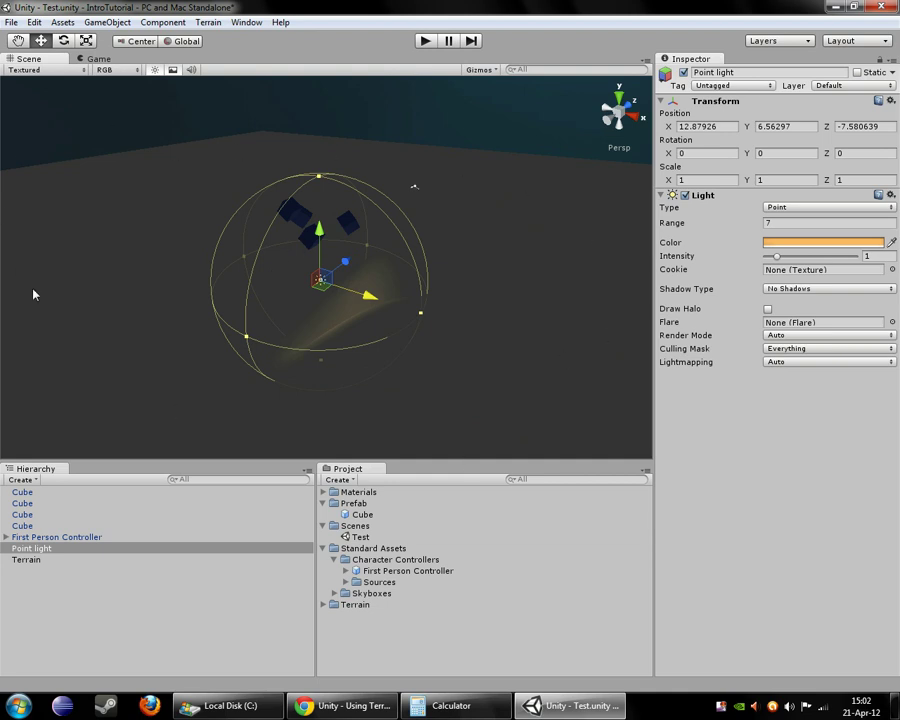
# Raise the point light far right of the cubes to X 34.07, Y 9.04, Z -7.58, then list light types.
pyautogui.click(154, 71)
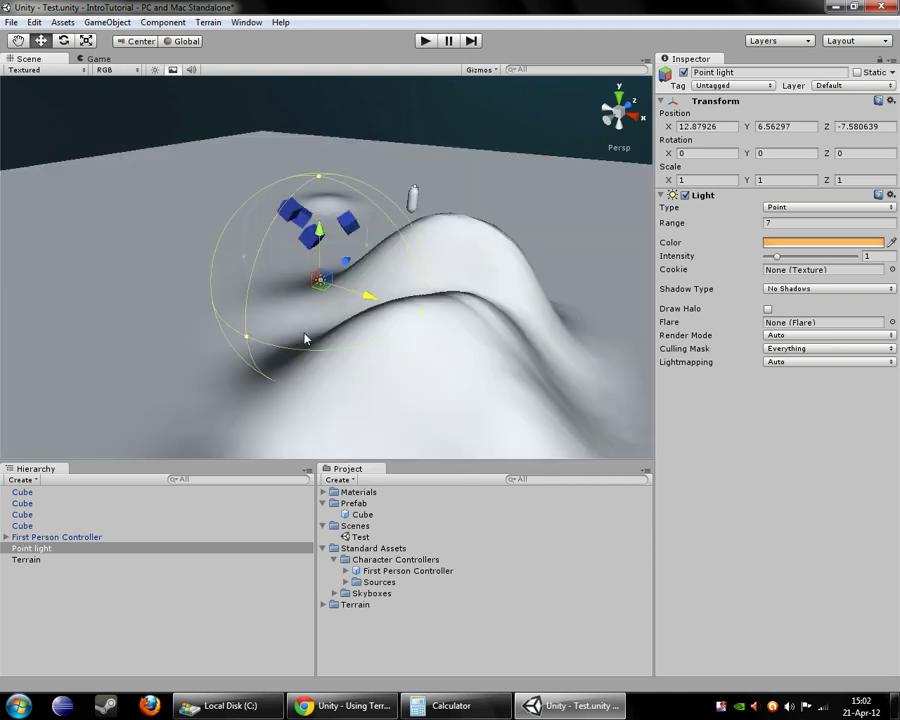
pyautogui.keyDown('alt'); pyautogui.moveTo(147, 315); pyautogui.dragTo(188, 300); pyautogui.keyUp('alt')
pyautogui.click(155, 70)
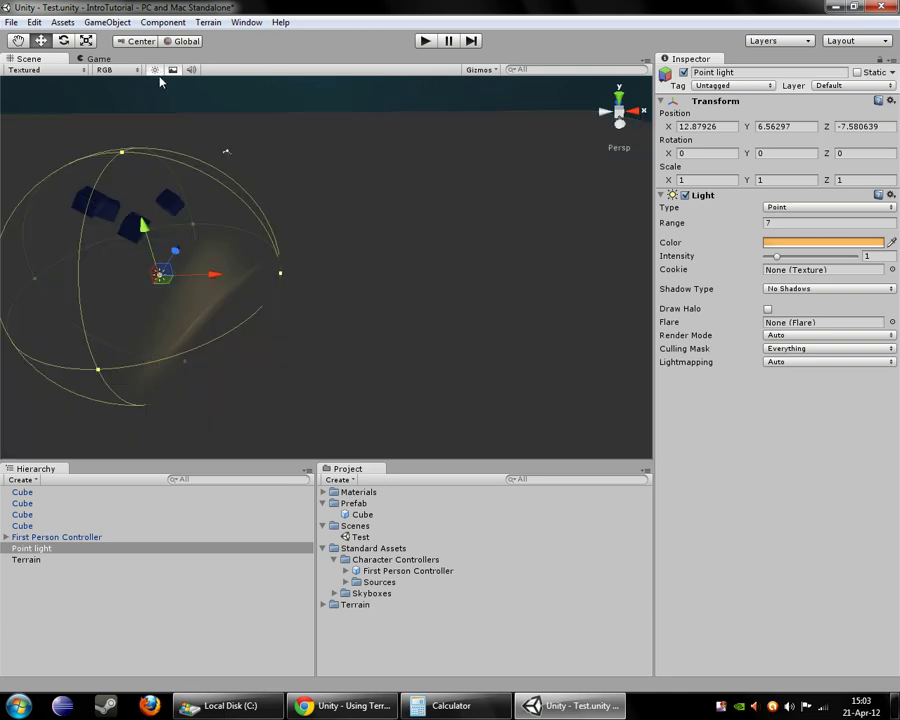
pyautogui.moveTo(145, 240); pyautogui.dragTo(148, 204)
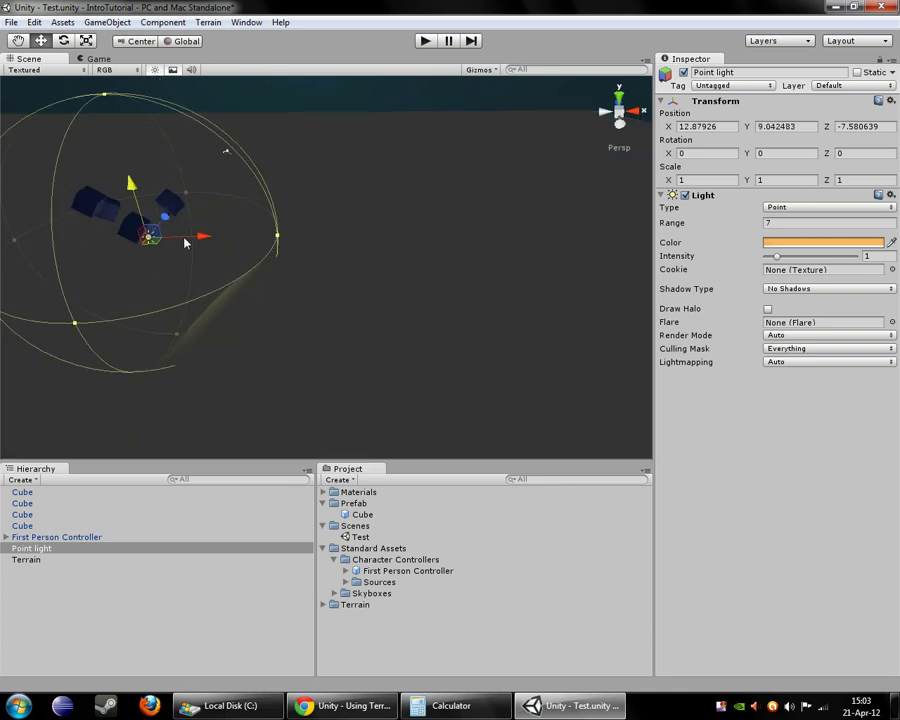
pyautogui.moveTo(188, 249); pyautogui.dragTo(588, 236)
pyautogui.click(768, 207)
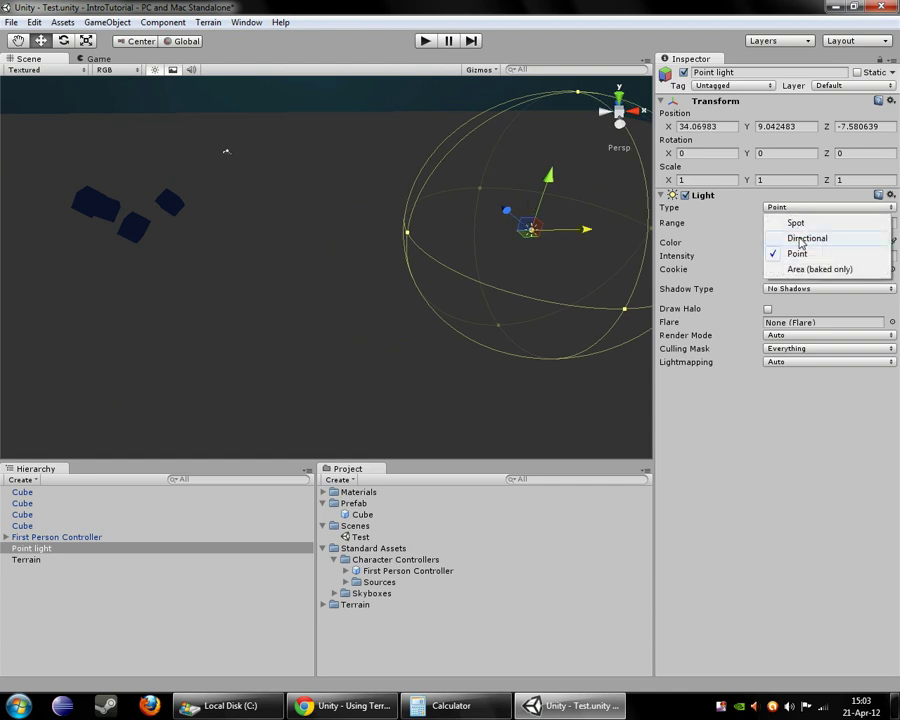
# Change the light to Directional and tilt its direction with the Rotate tool.
pyautogui.click(795, 234)
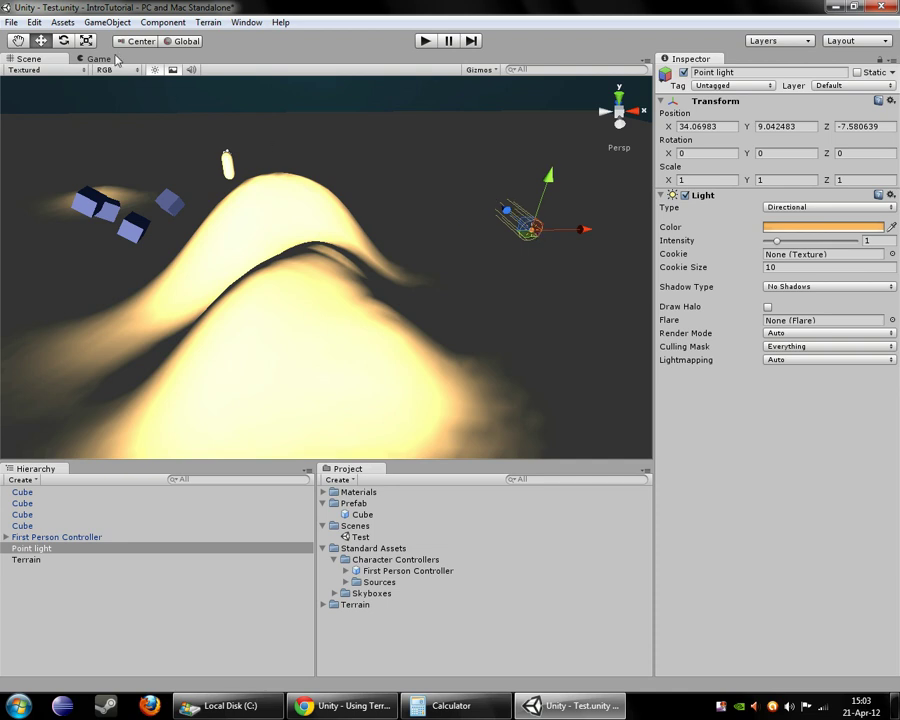
pyautogui.click(64, 41)
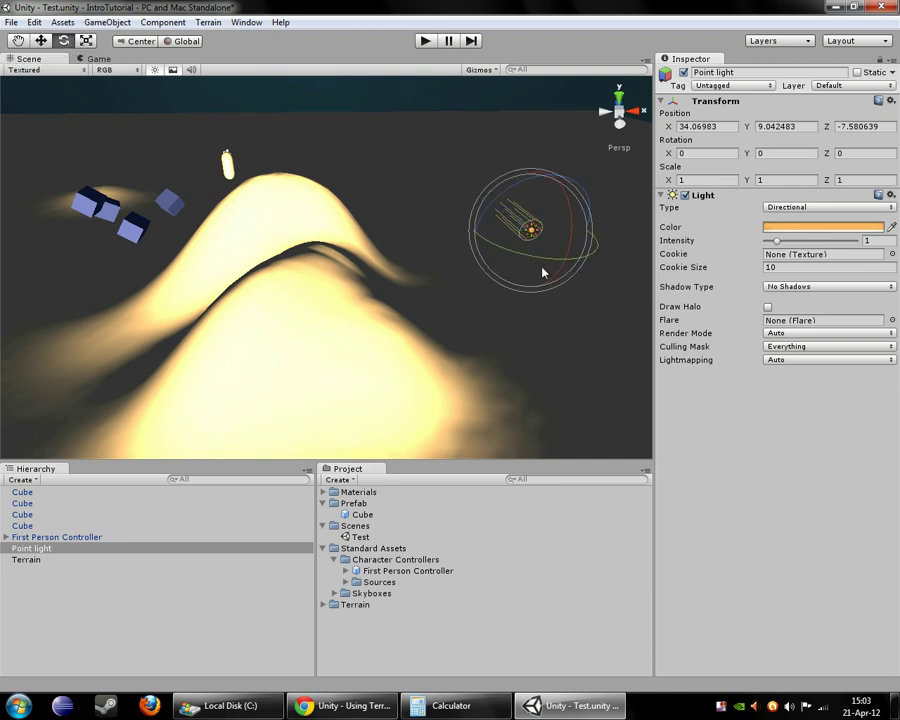
pyautogui.moveTo(566, 221); pyautogui.dragTo(548, 183)
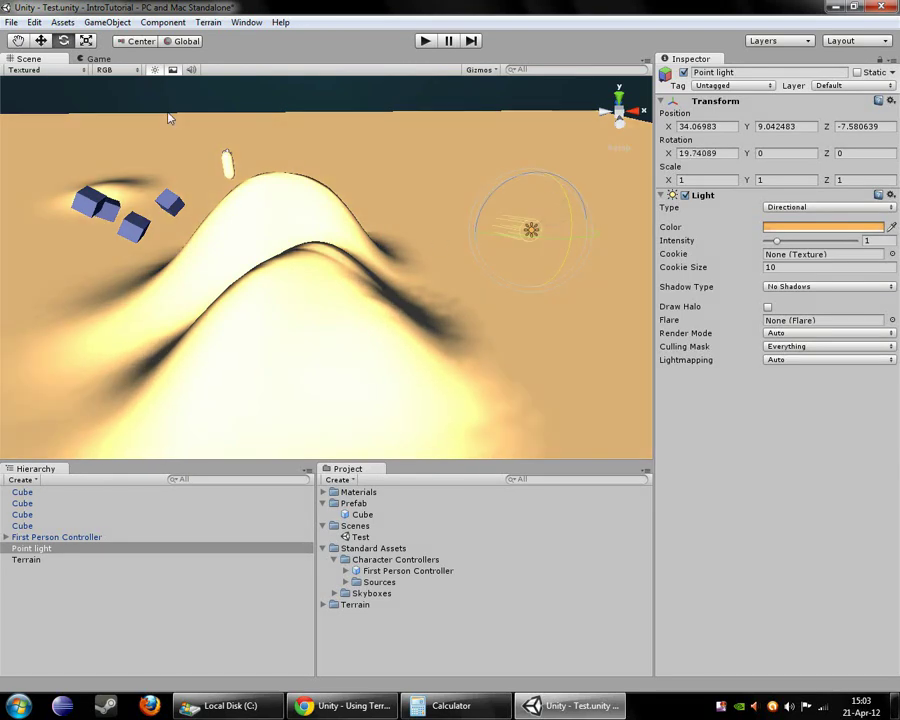
pyautogui.moveTo(545, 243)
pyautogui.mouseDown()
pyautogui.moveTo(607, 237)
pyautogui.moveTo(538, 193)
pyautogui.moveTo(546, 229)
pyautogui.moveTo(569, 187)
pyautogui.moveTo(540, 185)
pyautogui.moveTo(566, 195)
pyautogui.mouseUp()
pyautogui.moveTo(478, 284); pyautogui.dragTo(531, 222, button='middle')
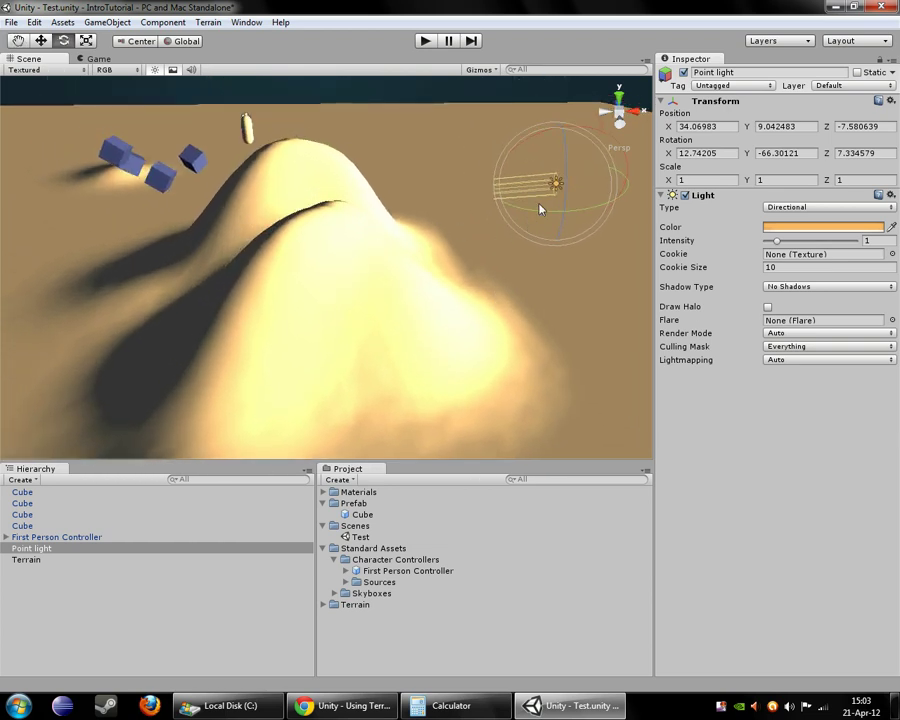
# Move the directional light right of the hill and high up into the sky.
pyautogui.click(41, 40)
pyautogui.moveTo(507, 193); pyautogui.dragTo(587, 120)
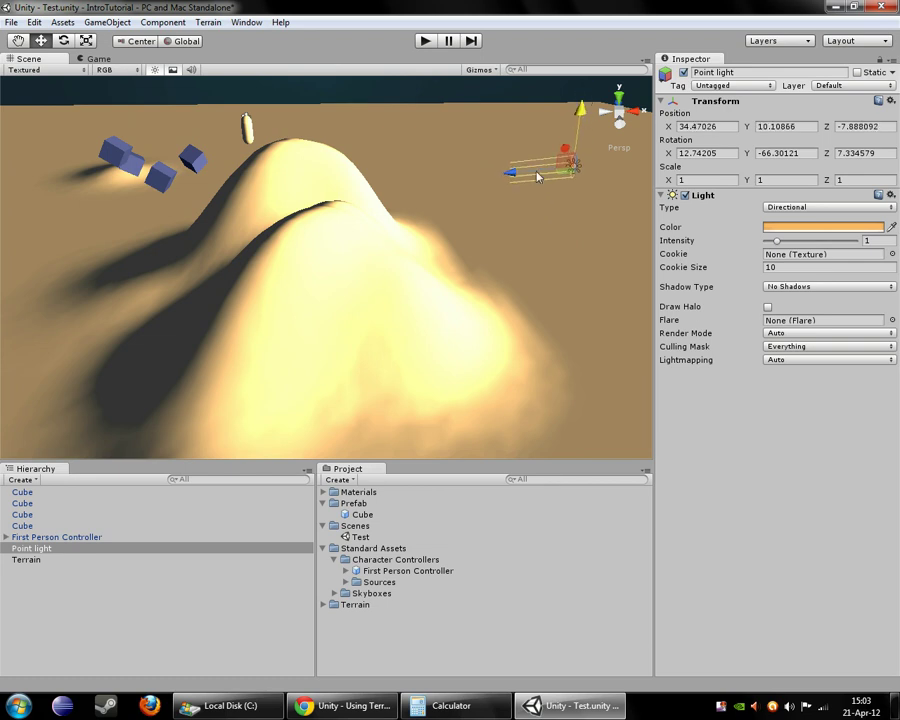
pyautogui.moveTo(537, 177); pyautogui.dragTo(2, 216)
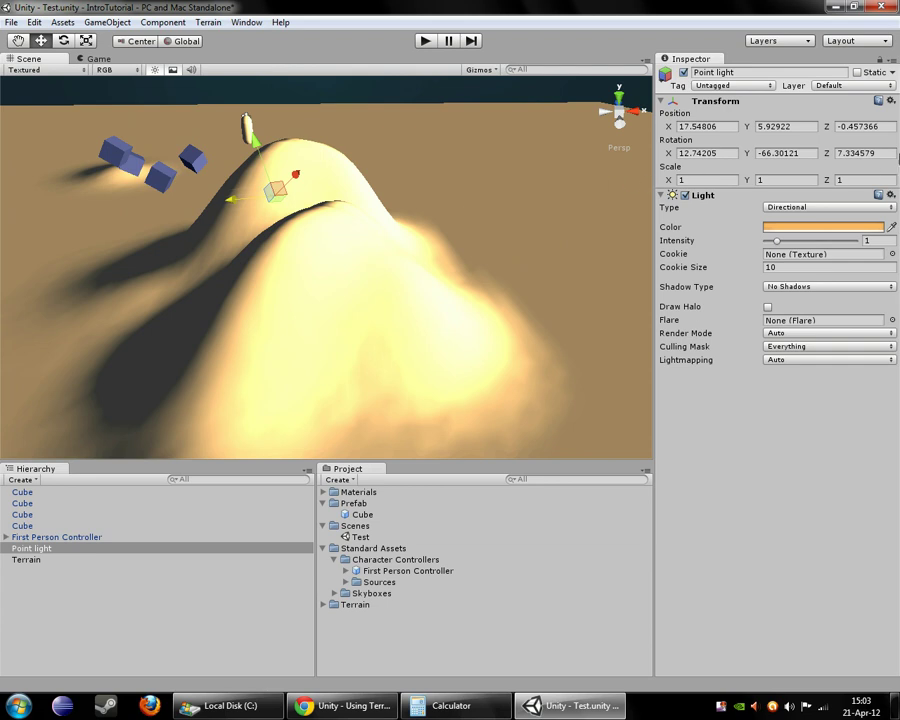
pyautogui.moveTo(240, 204); pyautogui.dragTo(565, 138)
pyautogui.keyDown('alt'); pyautogui.moveTo(416, 219); pyautogui.dragTo(506, 179); pyautogui.keyUp('alt')
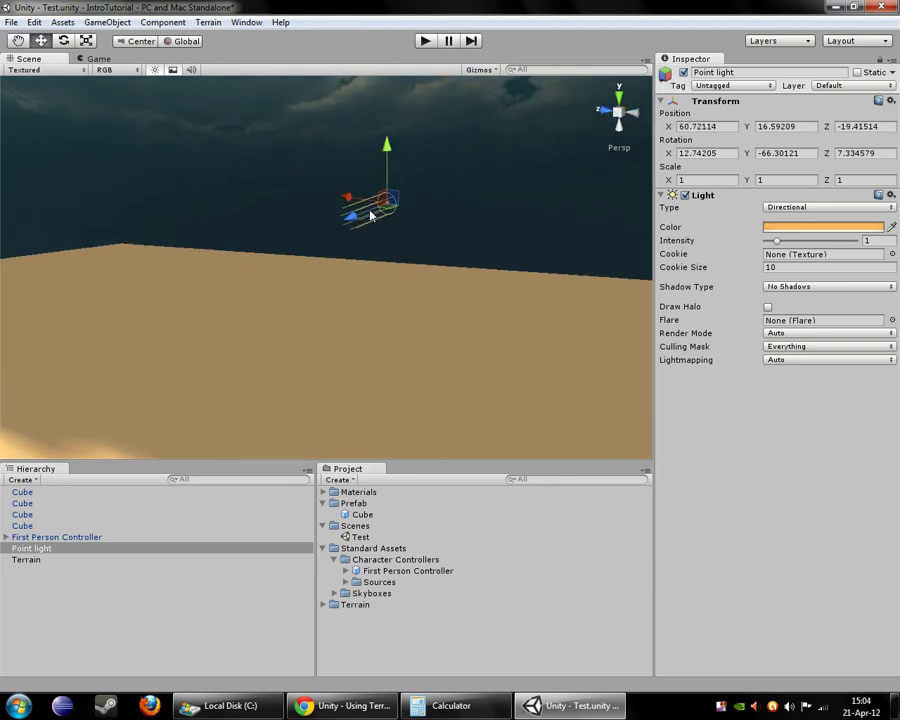
pyautogui.moveTo(390, 198); pyautogui.dragTo(660, 100)
pyautogui.keyDown('alt'); pyautogui.moveTo(470, 225); pyautogui.dragTo(479, 273); pyautogui.keyUp('alt')
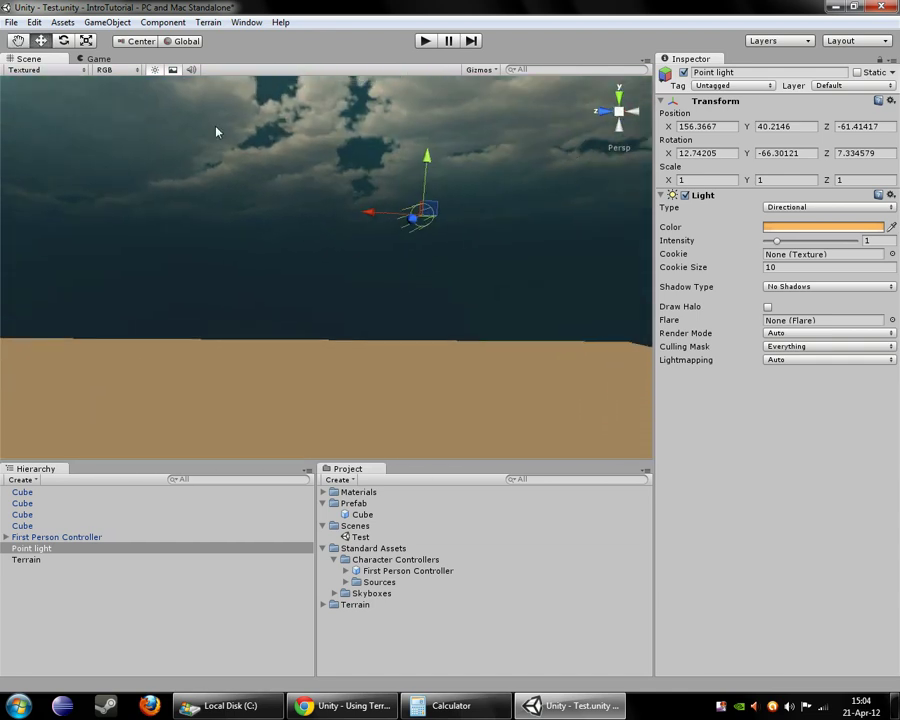
# Aim the sun at the terrain, rotation 8.26, -153.05, -12.22, positioned toward the skybox's bright spot.
pyautogui.click(61, 40)
pyautogui.moveTo(398, 224); pyautogui.dragTo(544, 234)
pyautogui.click(41, 40)
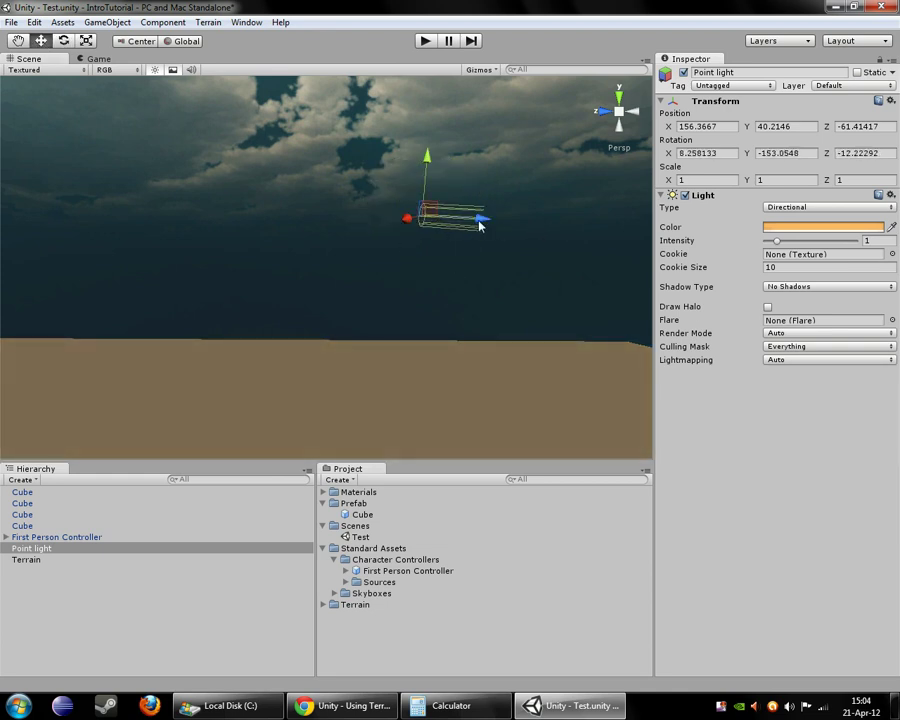
pyautogui.moveTo(479, 225); pyautogui.dragTo(893, 174)
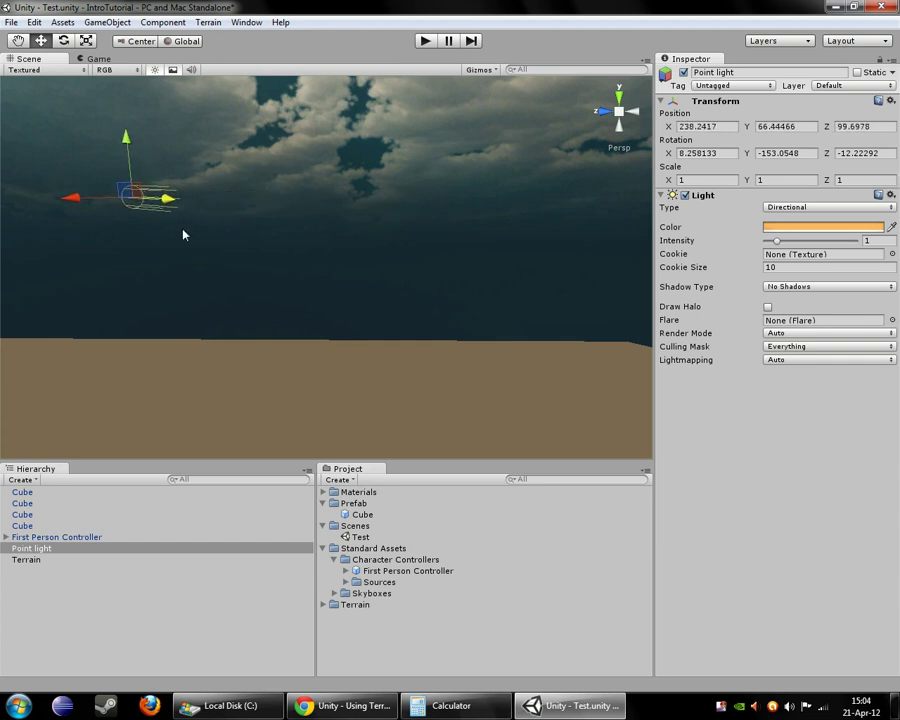
pyautogui.keyDown('alt'); pyautogui.moveTo(201, 237); pyautogui.dragTo(147, 209); pyautogui.keyUp('alt')
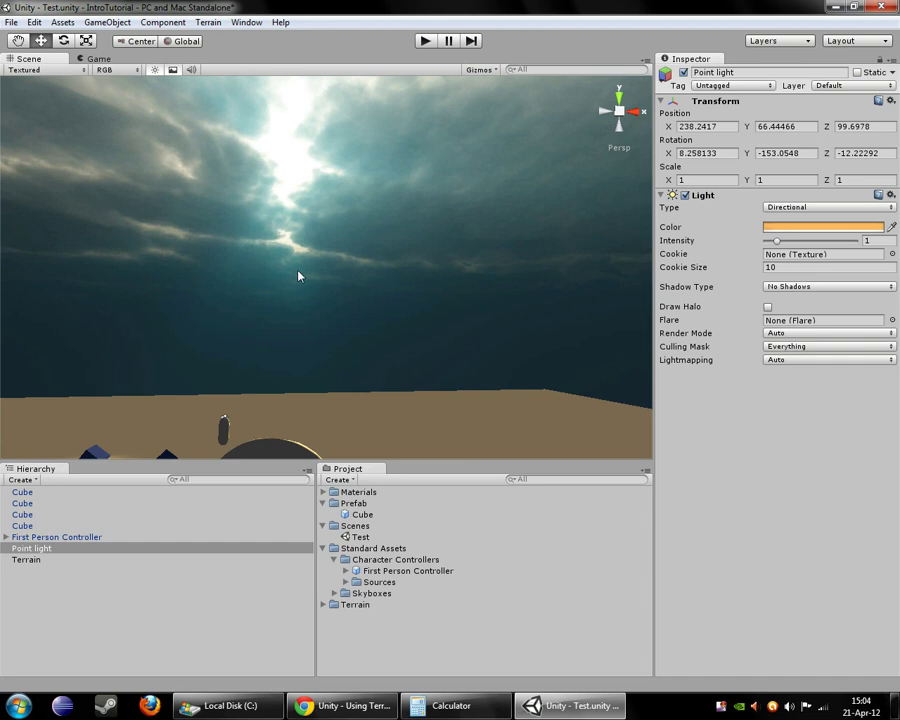
pyautogui.keyDown('alt'); pyautogui.moveTo(298, 276); pyautogui.dragTo(337, 328); pyautogui.keyUp('alt')
# Play-test by walking the first-person character with W toward the hill and cubes, then stop.
pyautogui.click(428, 41)
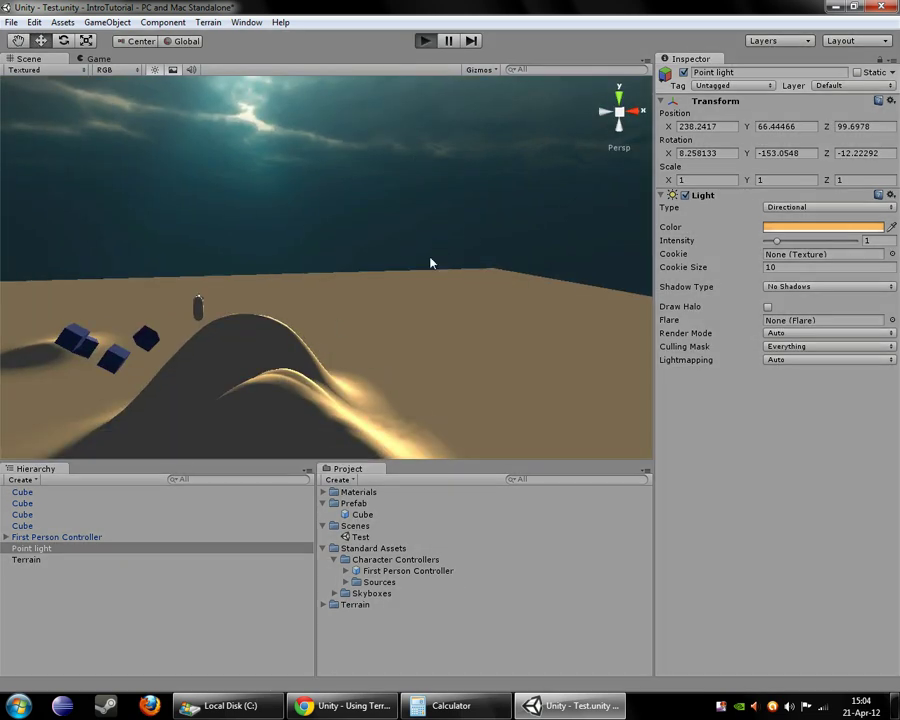
pyautogui.press('w')
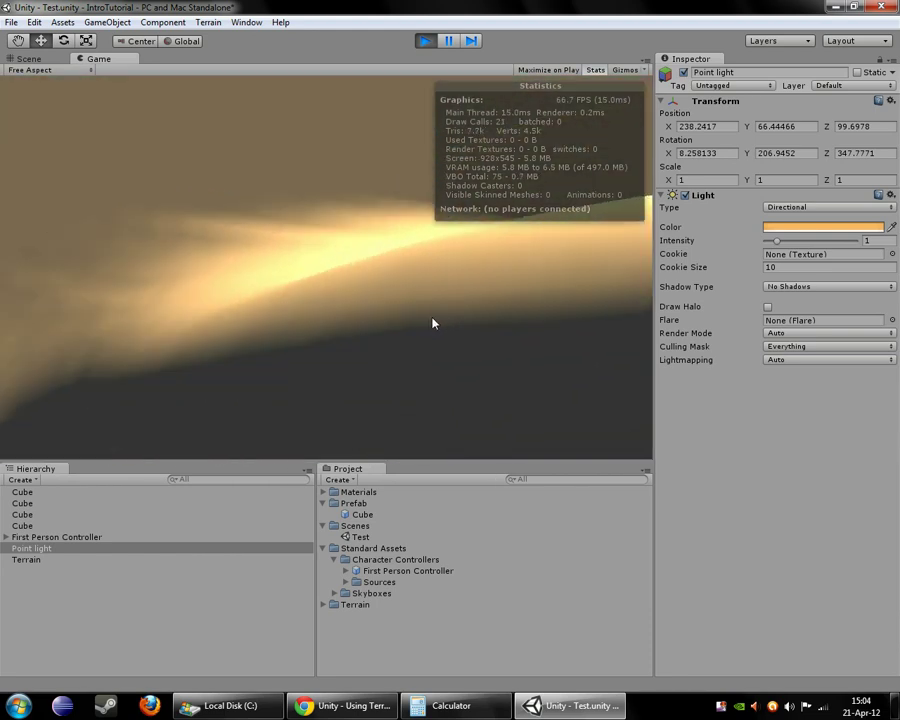
pyautogui.press('w')
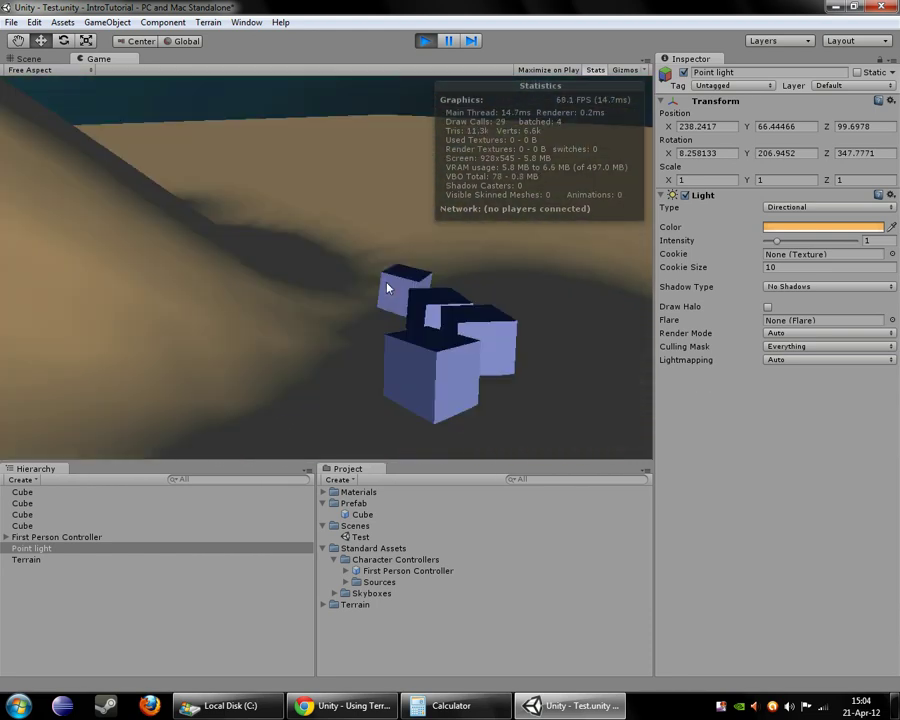
pyautogui.press('w')
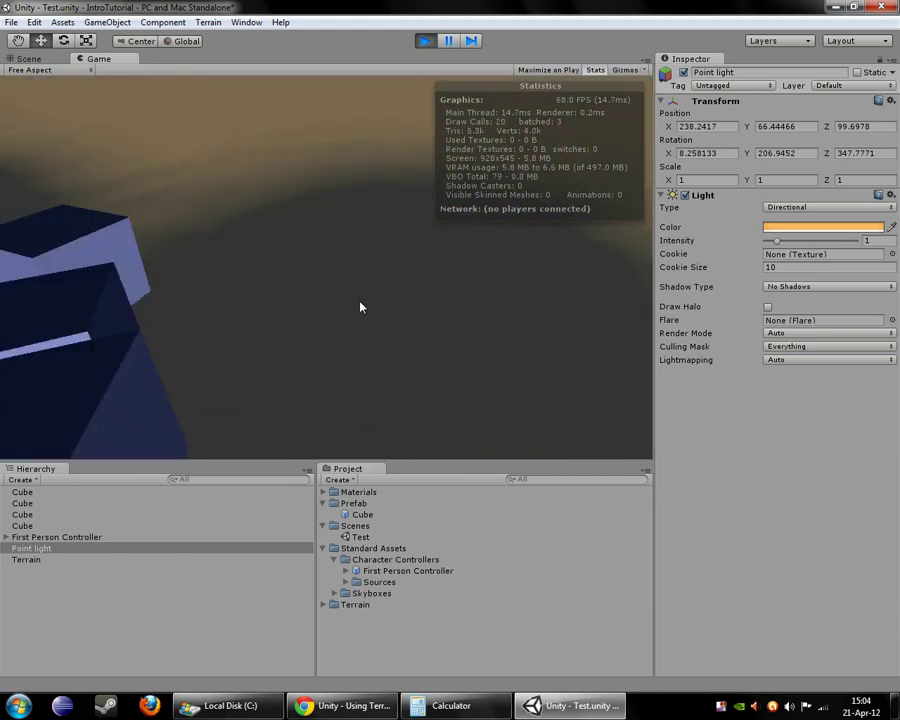
pyautogui.press('w')
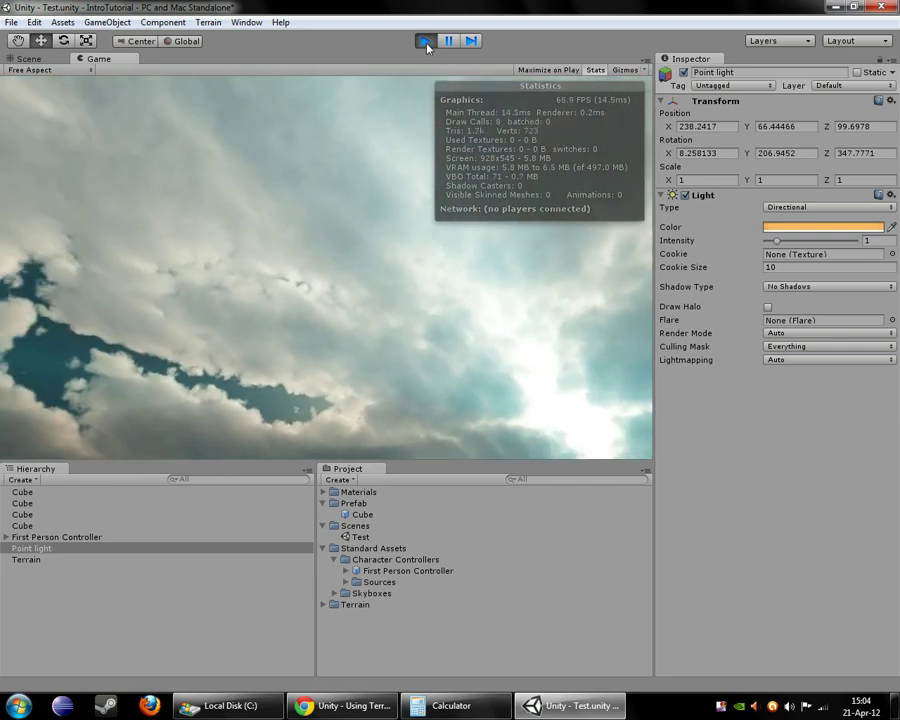
pyautogui.click(425, 40)
# Orbit down over the sun-lit hill and select Terrain to show its Mountain terrain settings.
pyautogui.keyDown('alt'); pyautogui.moveTo(445, 295); pyautogui.dragTo(291, 359); pyautogui.keyUp('alt')
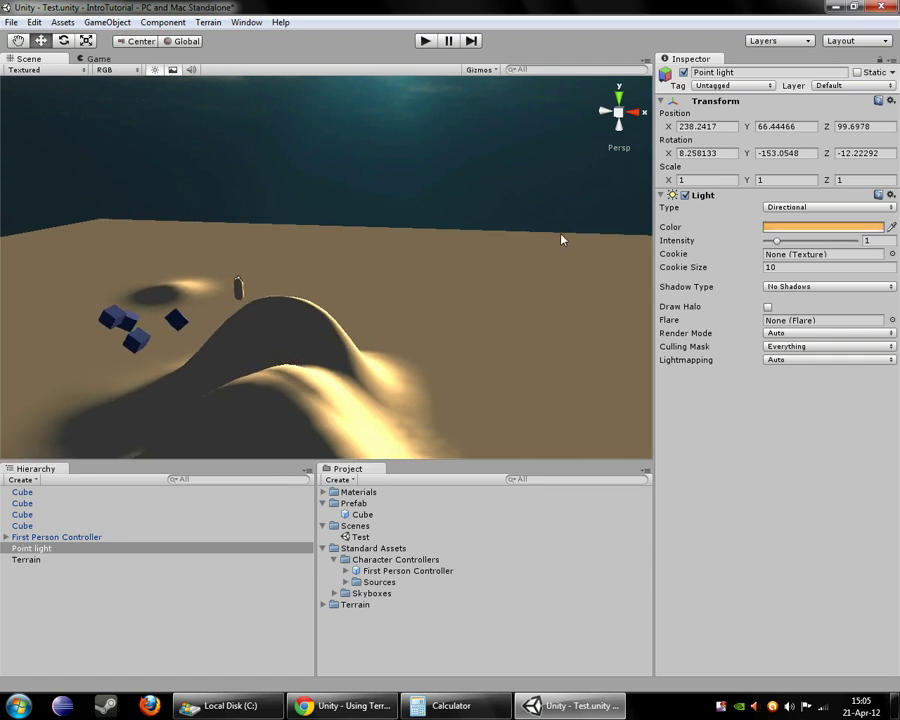
pyautogui.keyDown('alt'); pyautogui.moveTo(454, 320); pyautogui.dragTo(372, 372); pyautogui.keyUp('alt')
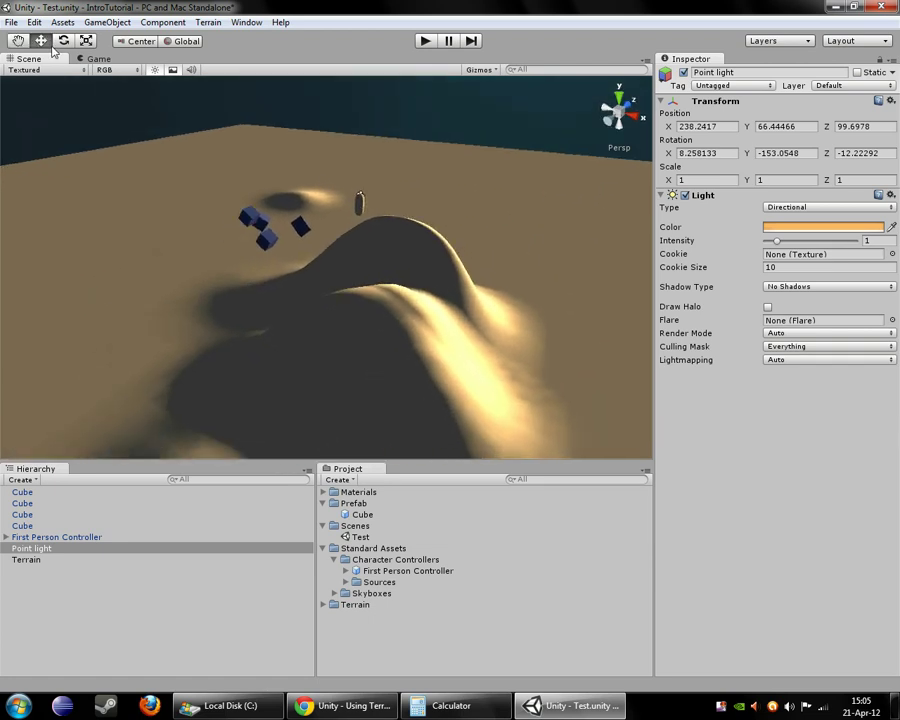
pyautogui.click(46, 562)
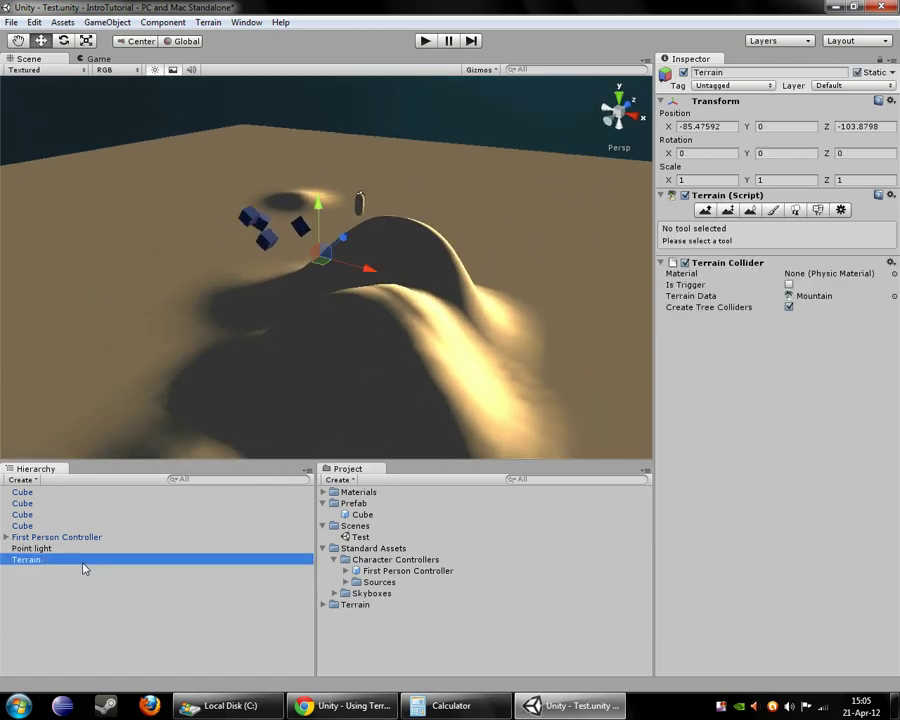